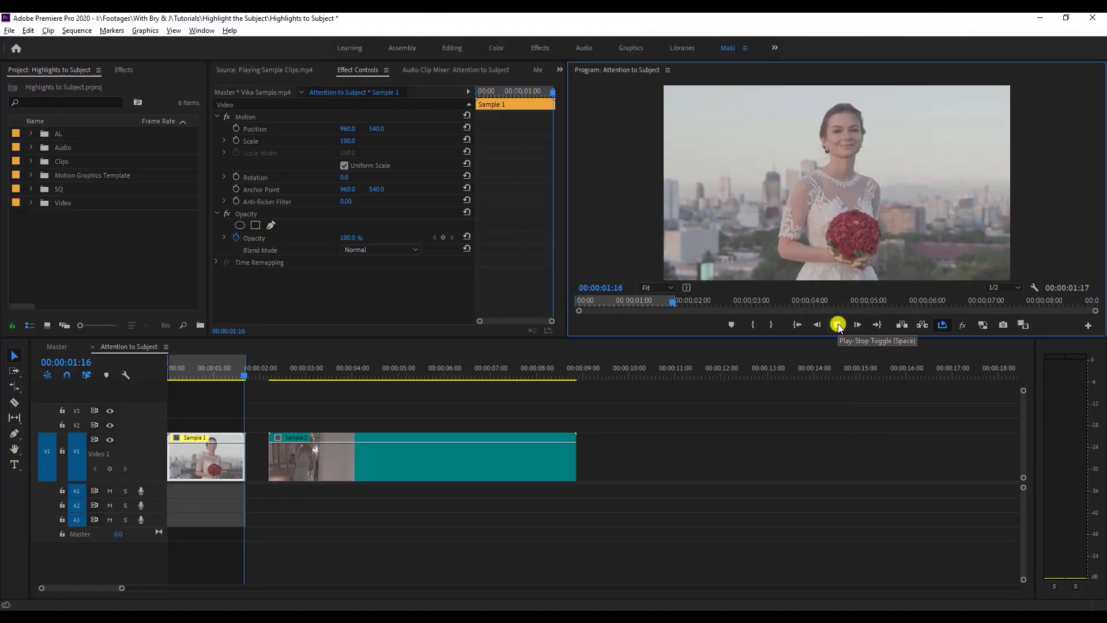
# Step: Play back the Sample 2 clip in the sequence to preview the original footage
pyautogui.moveTo(405, 367); pyautogui.dragTo(304, 376)
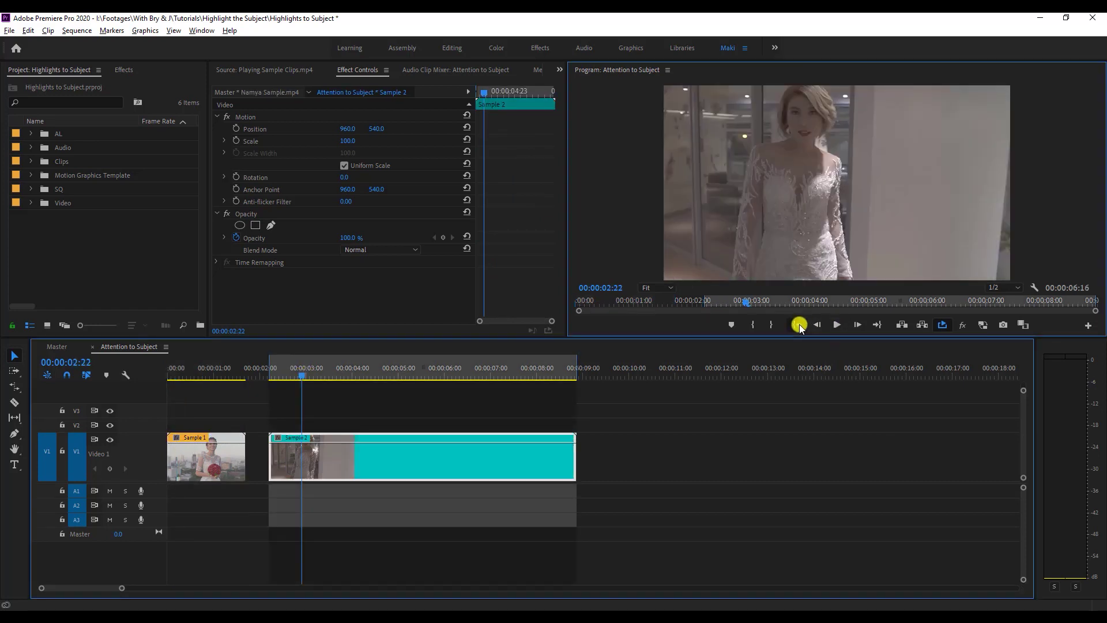
pyautogui.click(838, 325)
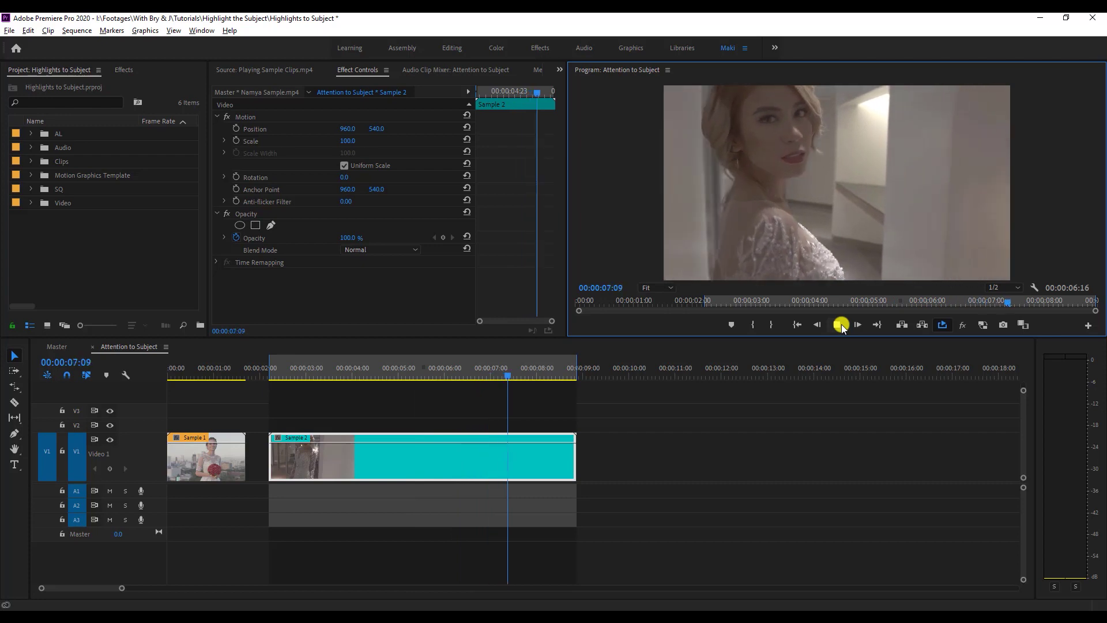
pyautogui.click(839, 326)
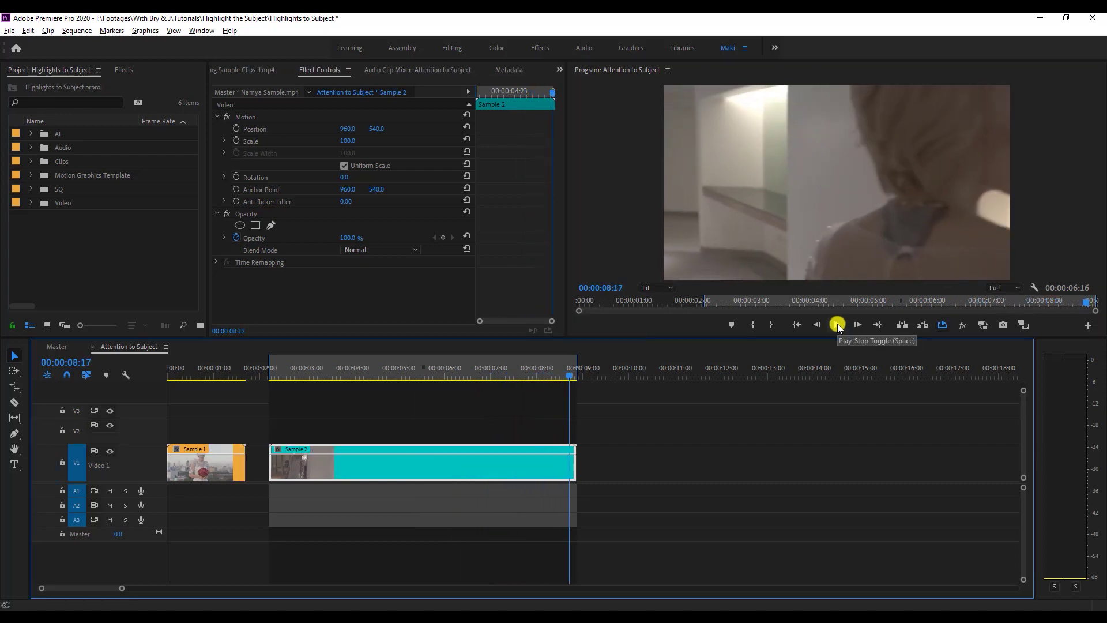
# Step: Clear the sequence's in and out points, move the playhead to 00:00:00:18 in Sample 1 and mark that clip's range
pyautogui.rightClick(360, 368)
pyautogui.click(413, 212)
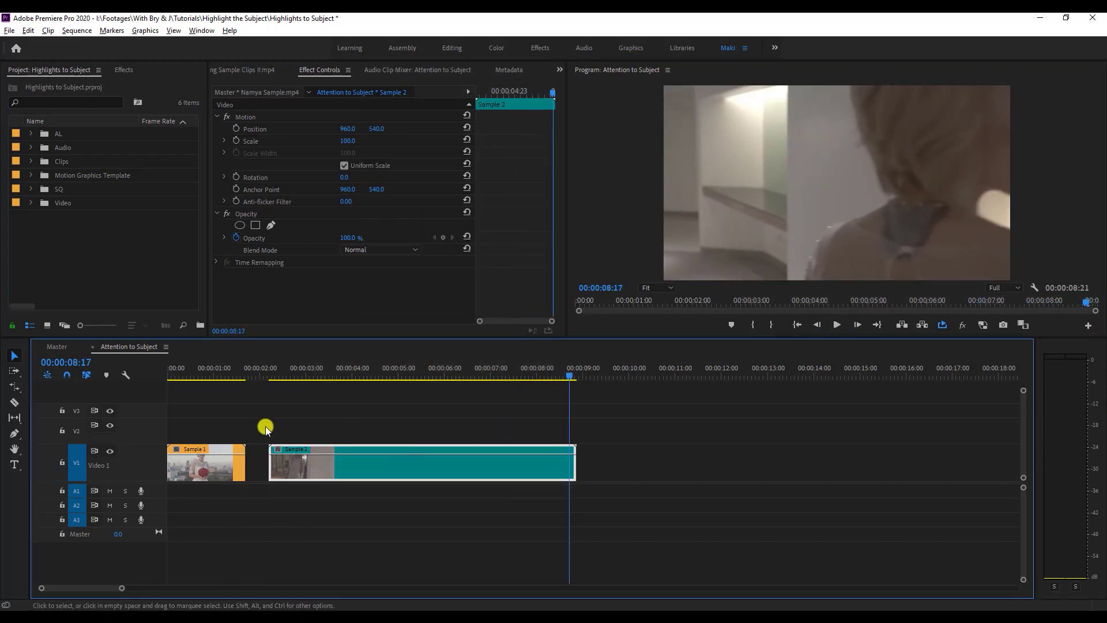
pyautogui.click(203, 368)
pyautogui.press('=')
pyautogui.press('=')
pyautogui.press('=')
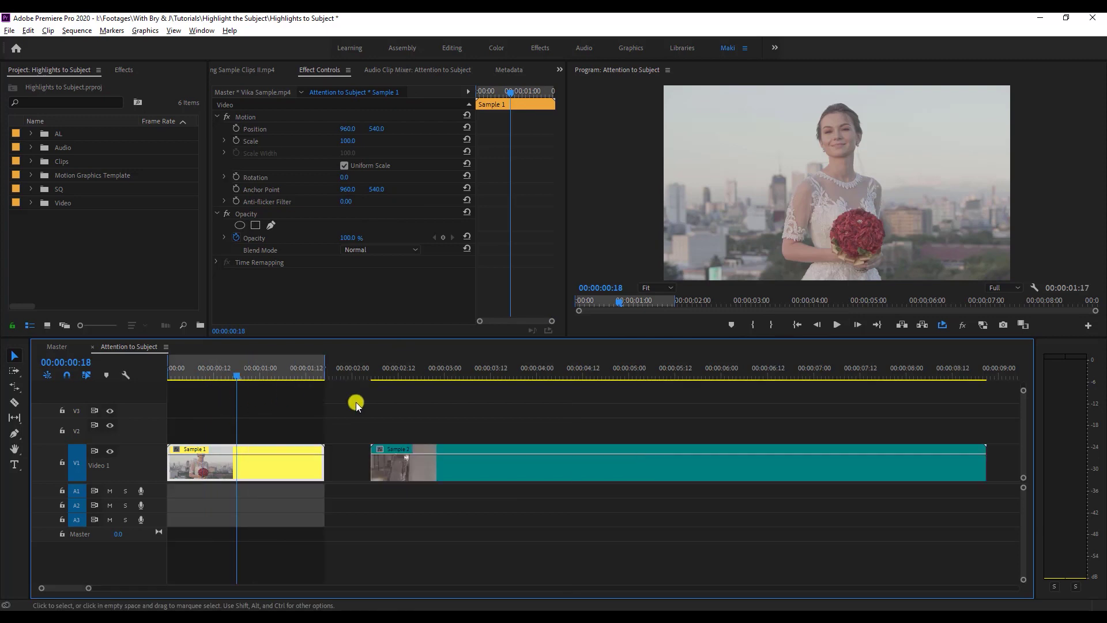
pyautogui.press('-')
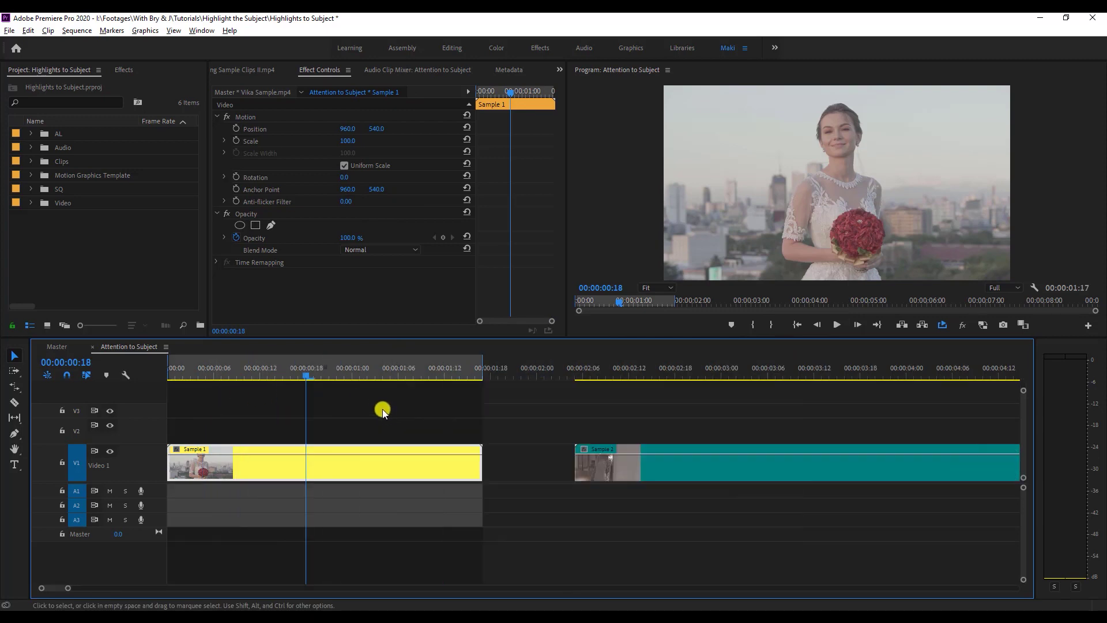
# Step: In the Color workspace, set Sample 1's Exposure to 0.6, Contrast to 54.2, Highlights to about -51.6 and Shadows to about -49.0
pyautogui.click(496, 48)
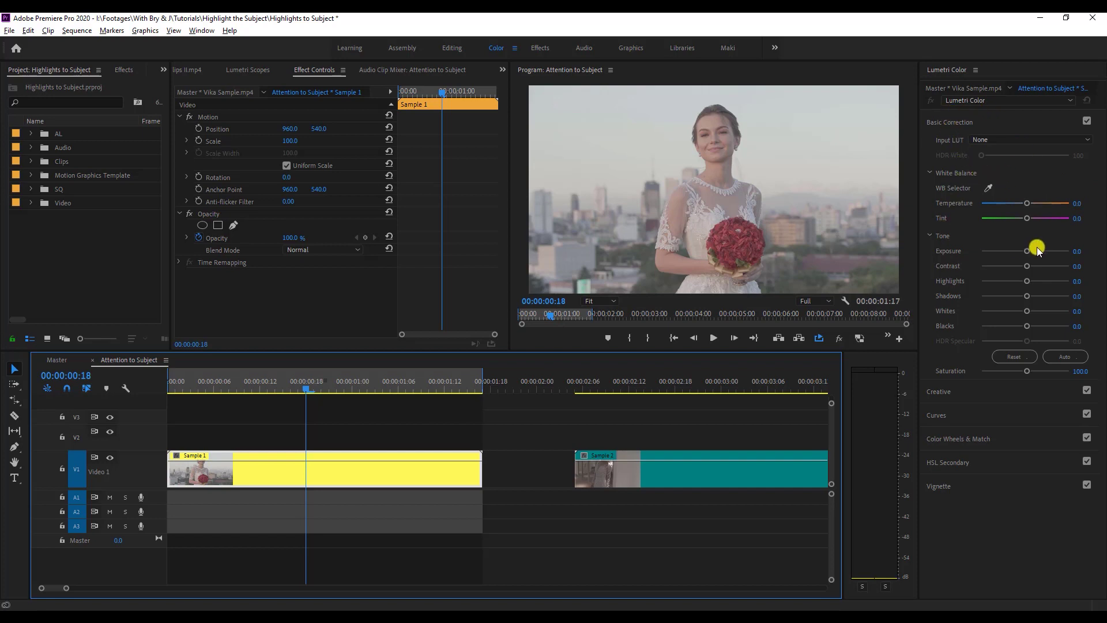
pyautogui.moveTo(1029, 251); pyautogui.dragTo(1030, 254)
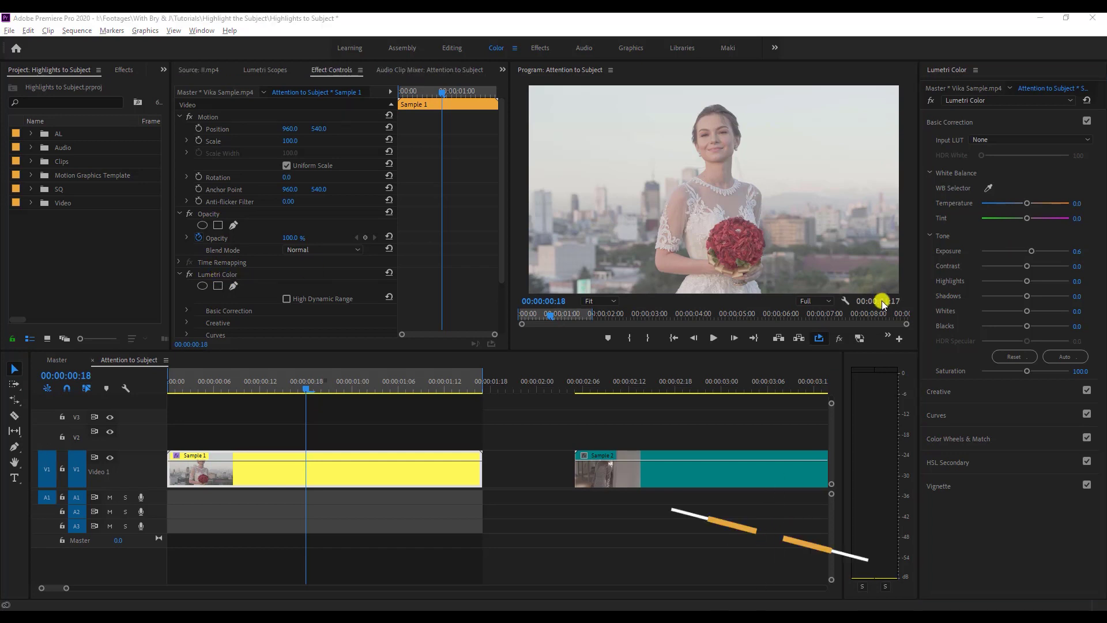
pyautogui.moveTo(1032, 252); pyautogui.dragTo(1049, 267)
pyautogui.moveTo(1004, 304)
pyautogui.mouseDown()
pyautogui.moveTo(986, 304)
pyautogui.moveTo(1016, 311)
pyautogui.moveTo(997, 296)
pyautogui.mouseUp()
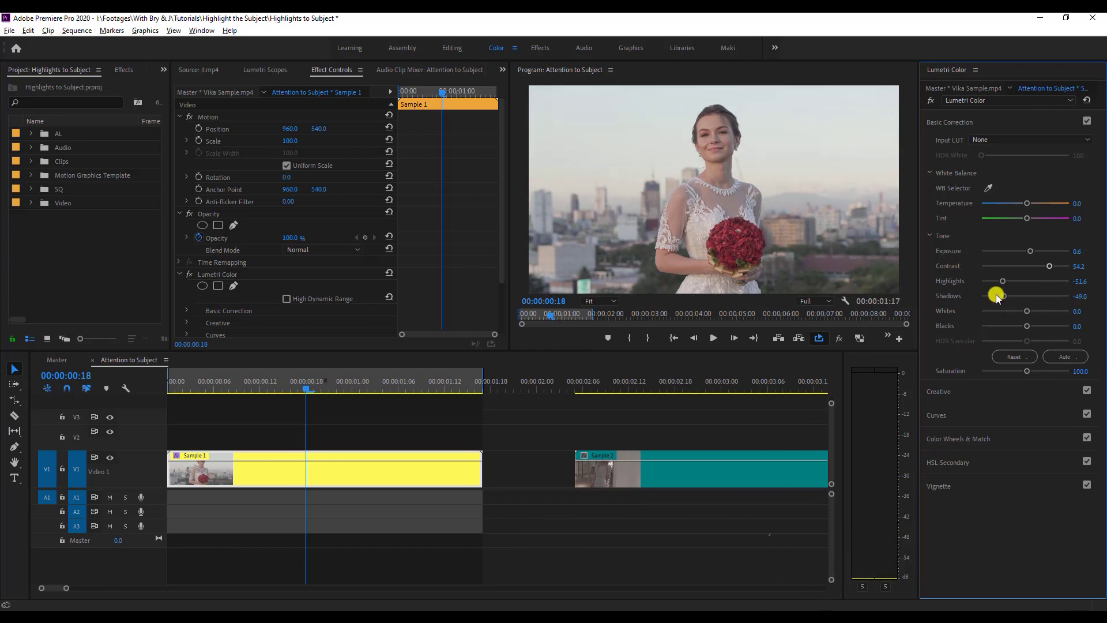
# Step: Shape Sample 1's white RGB curve into a gentle S, with a lowered shadow point and a slightly raised highlight point
pyautogui.click(970, 391)
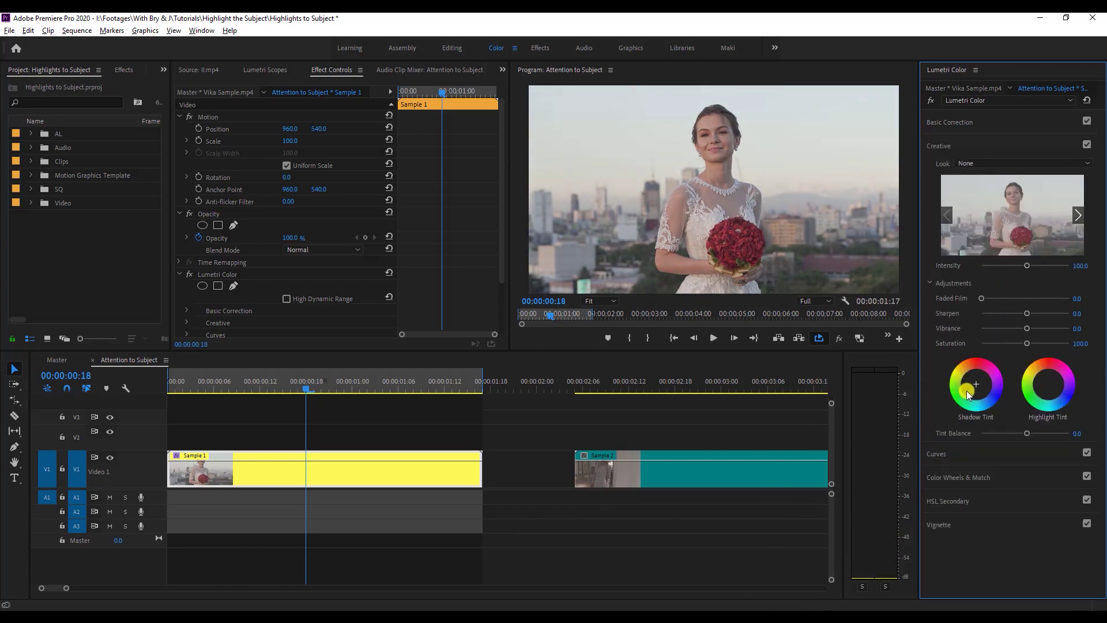
pyautogui.click(967, 454)
pyautogui.moveTo(982, 363); pyautogui.dragTo(979, 365)
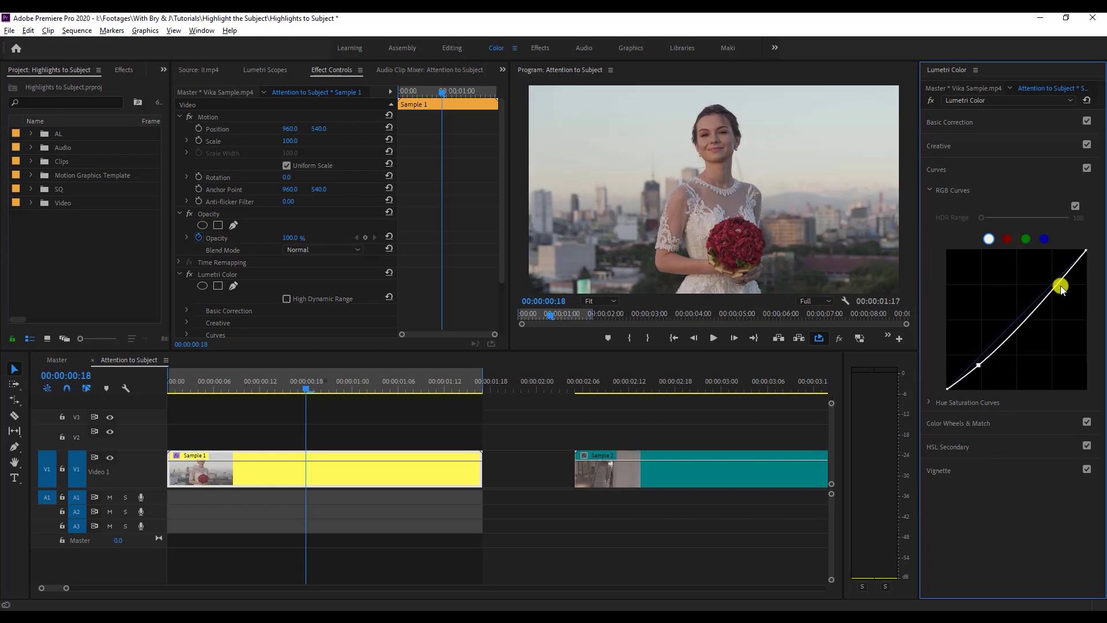
pyautogui.moveTo(1060, 285); pyautogui.dragTo(1058, 278)
pyautogui.moveTo(978, 365); pyautogui.dragTo(981, 364)
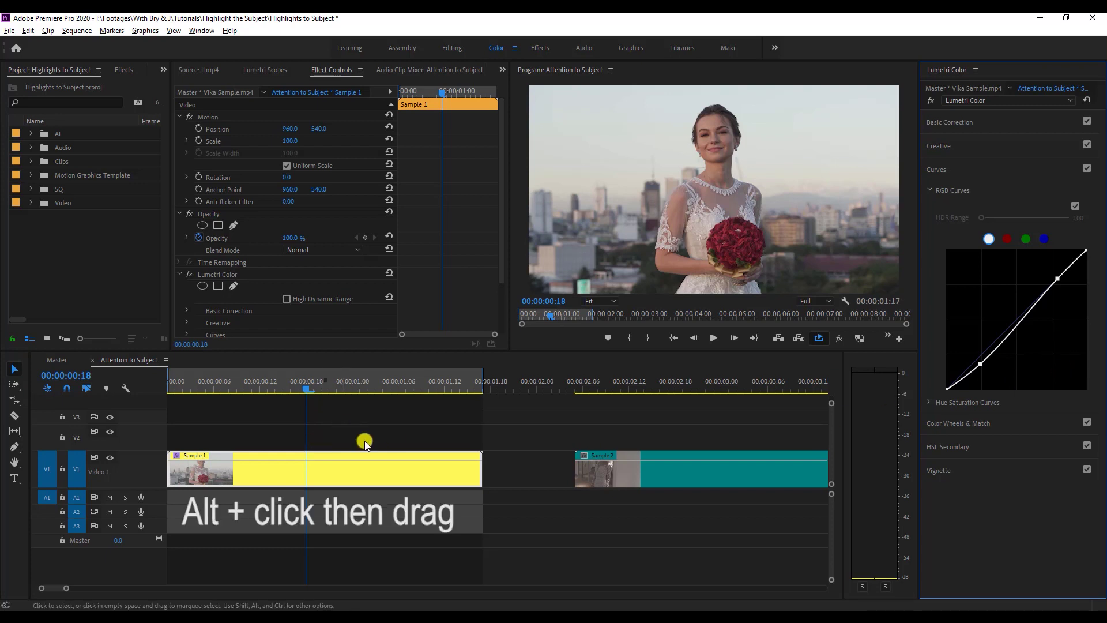
# Step: Duplicate the graded Sample 1 clip onto track V2 directly above the original and step back to frame 00:00:00:17
pyautogui.moveTo(270, 476); pyautogui.dragTo(264, 434)
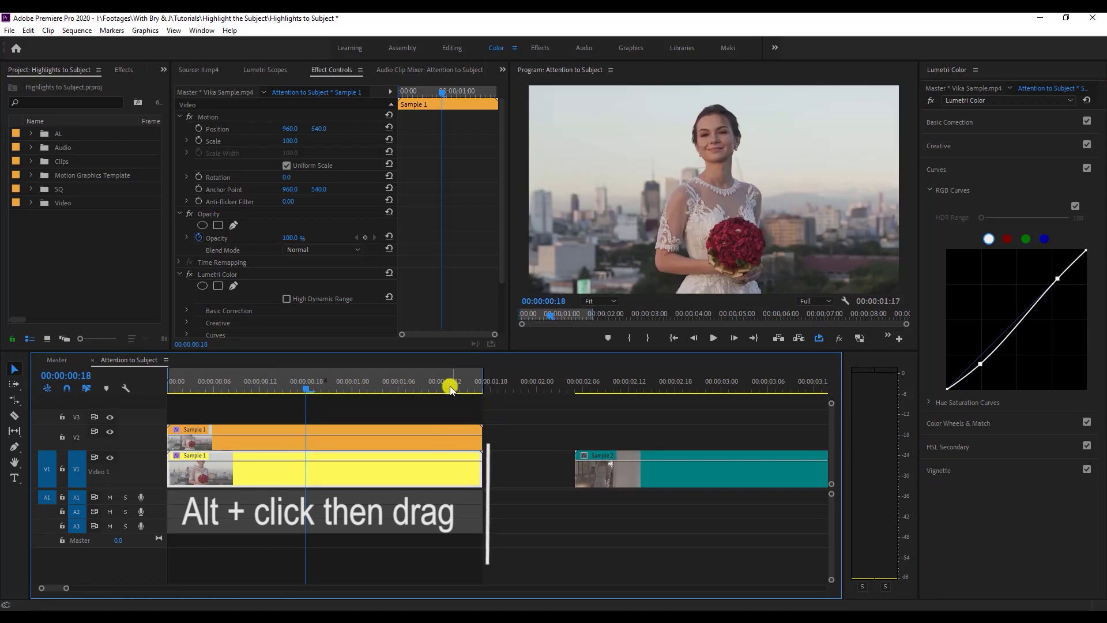
pyautogui.press('Left')
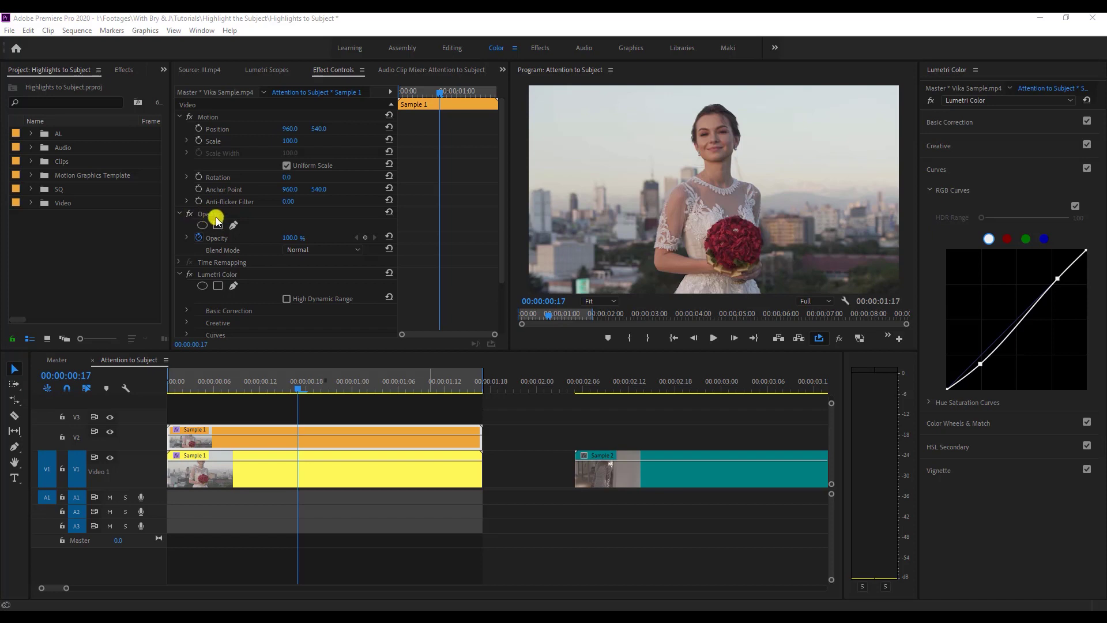
# Step: Draw a closed free-form opacity mask around the bride on the upper Sample 1 clip, enlarging the Program monitor to complete the outline
pyautogui.click(233, 225)
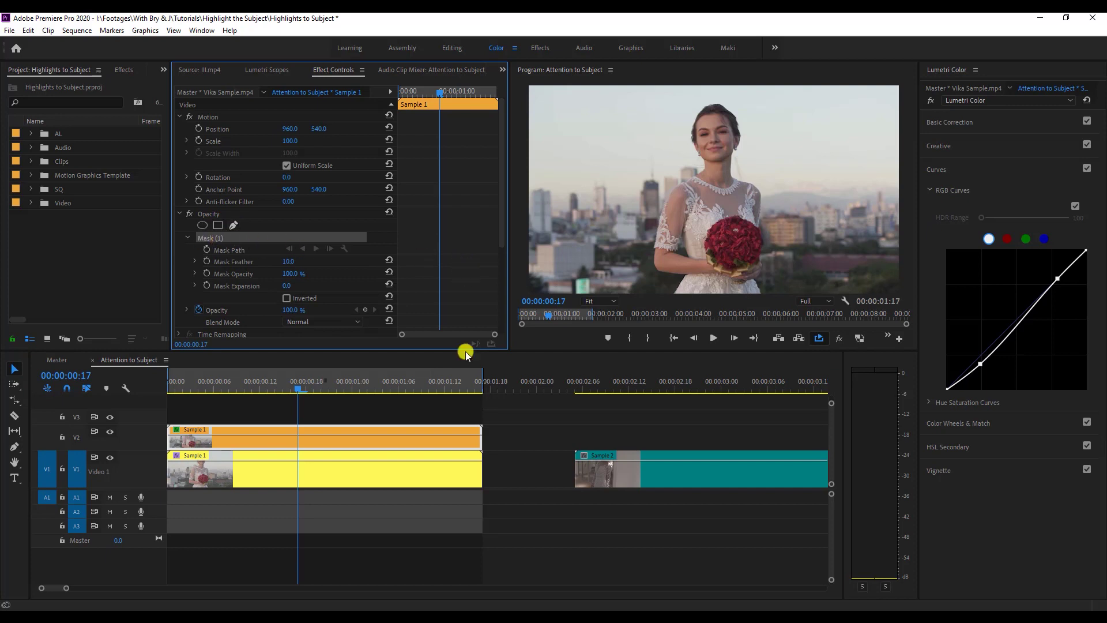
pyautogui.click(256, 445)
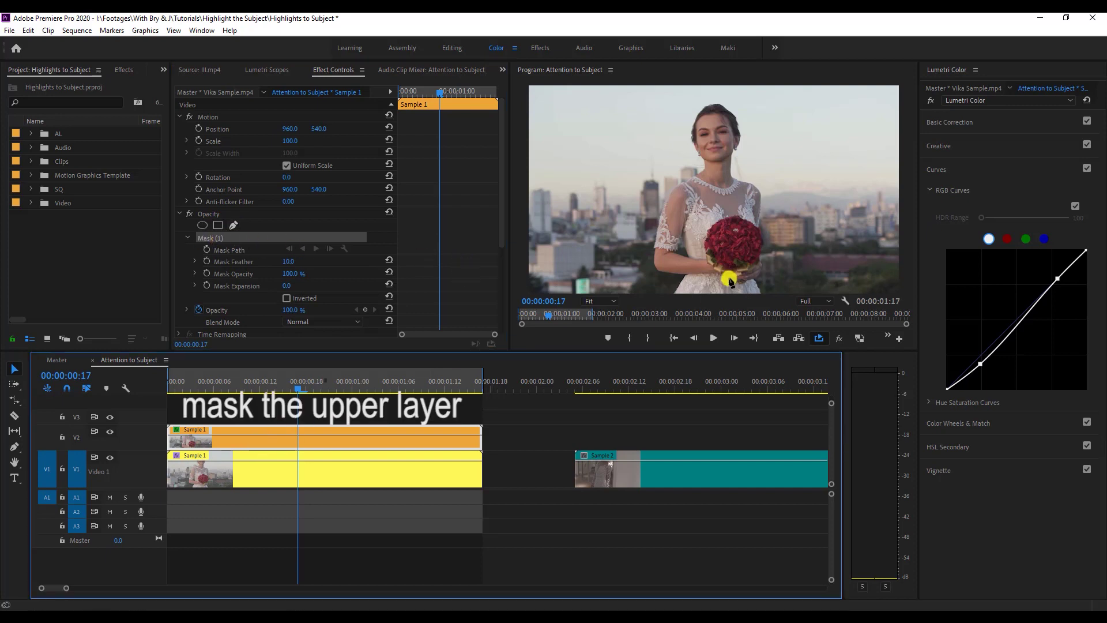
pyautogui.click(665, 294)
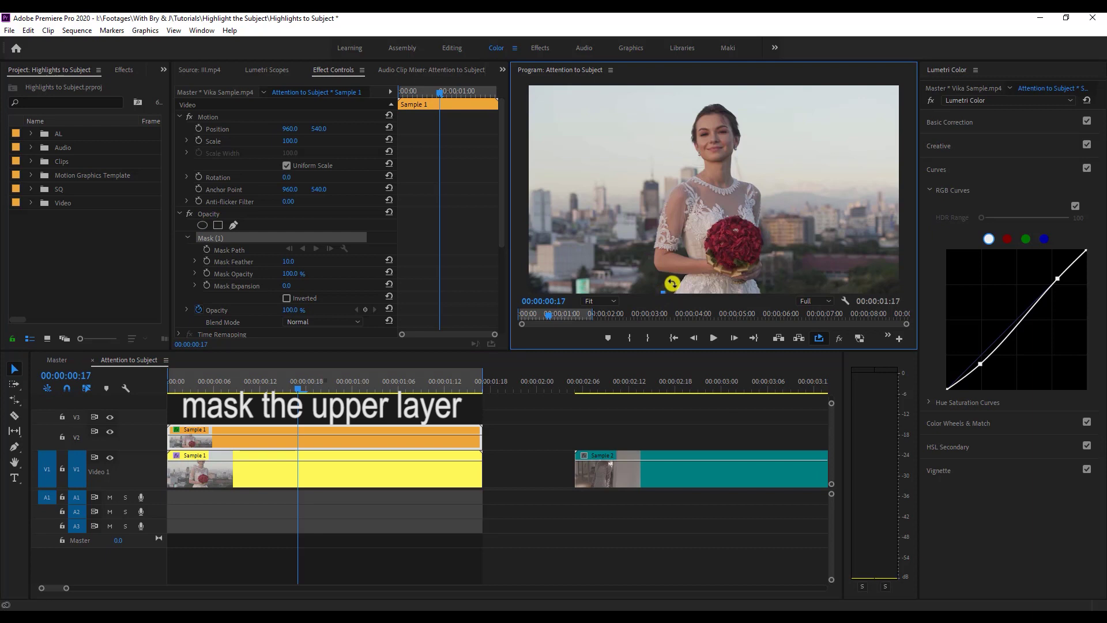
pyautogui.click(656, 278)
pyautogui.click(648, 261)
pyautogui.click(649, 240)
pyautogui.click(652, 219)
pyautogui.click(659, 199)
pyautogui.click(665, 181)
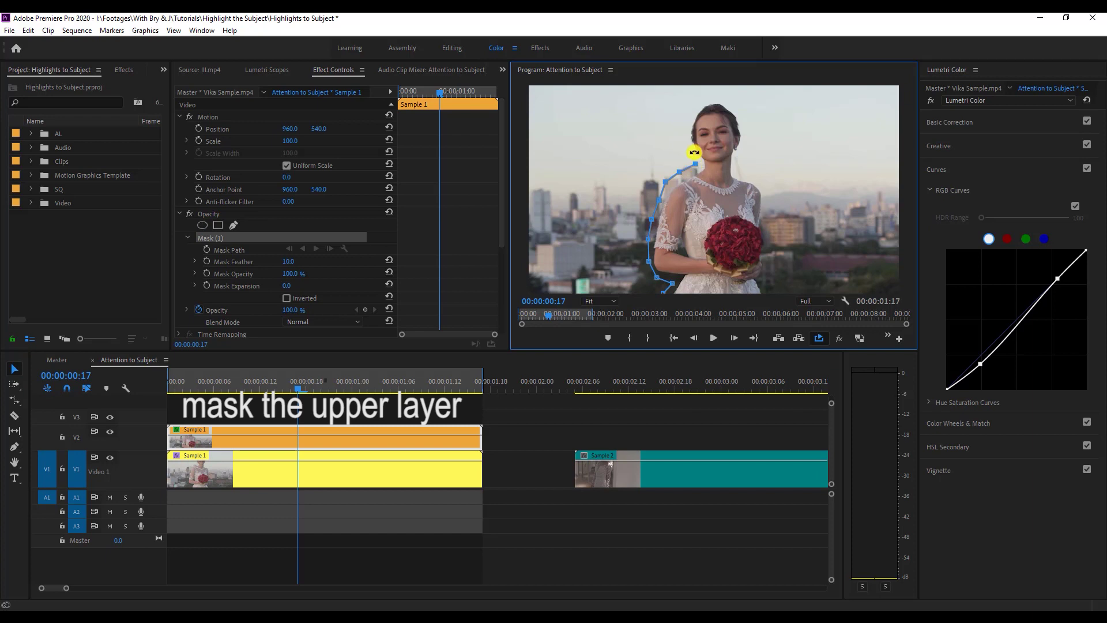
pyautogui.click(685, 125)
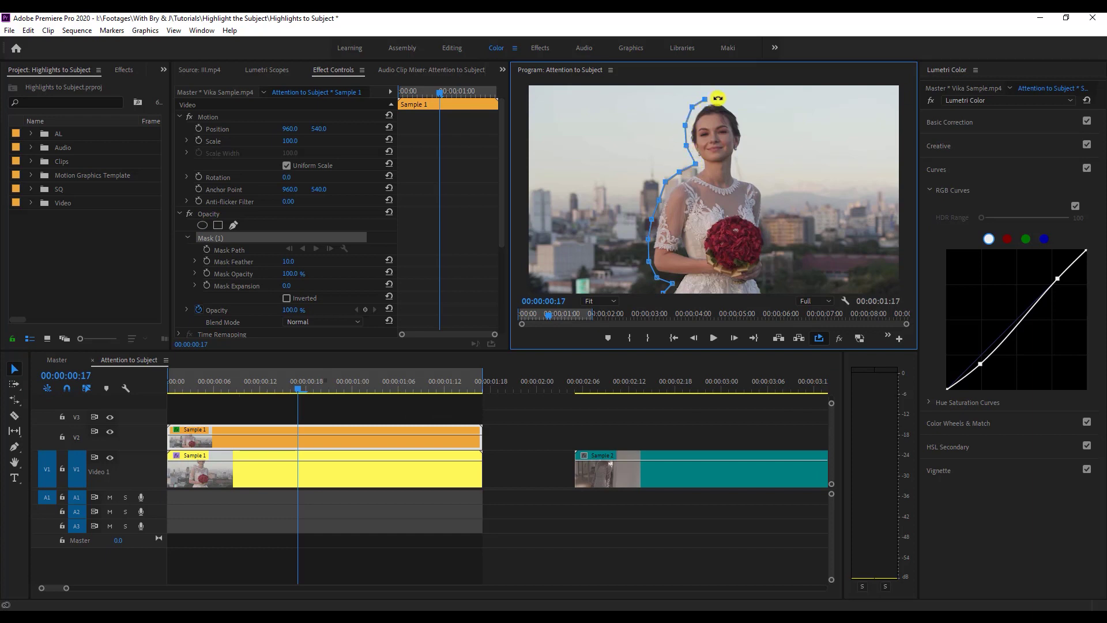
pyautogui.press('`')
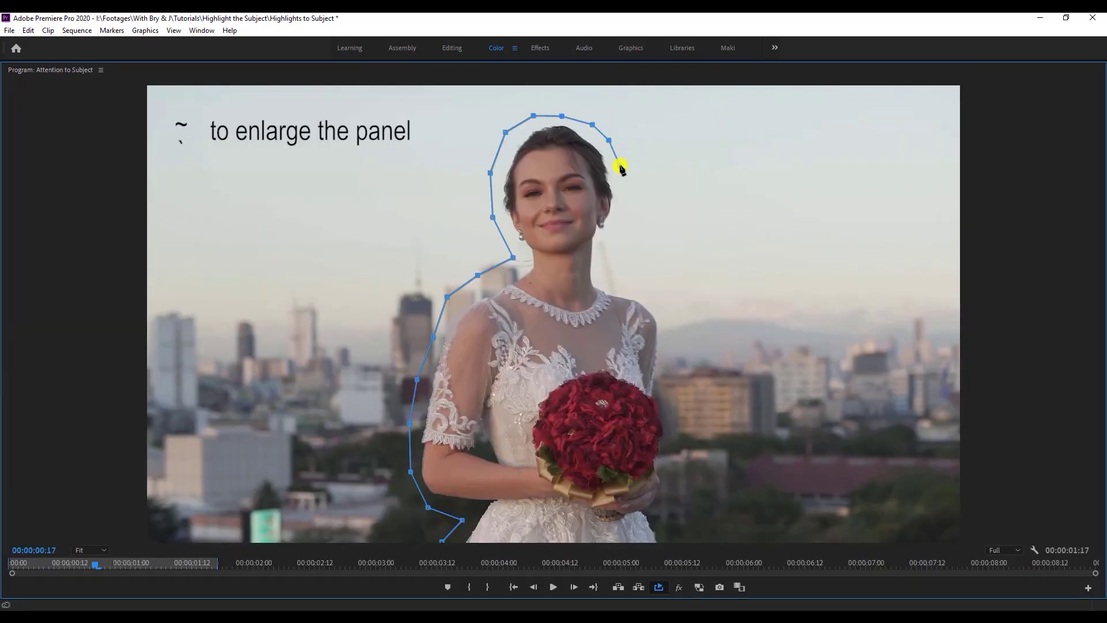
pyautogui.click(611, 260)
pyautogui.click(622, 281)
pyautogui.click(648, 294)
pyautogui.click(669, 318)
pyautogui.click(671, 350)
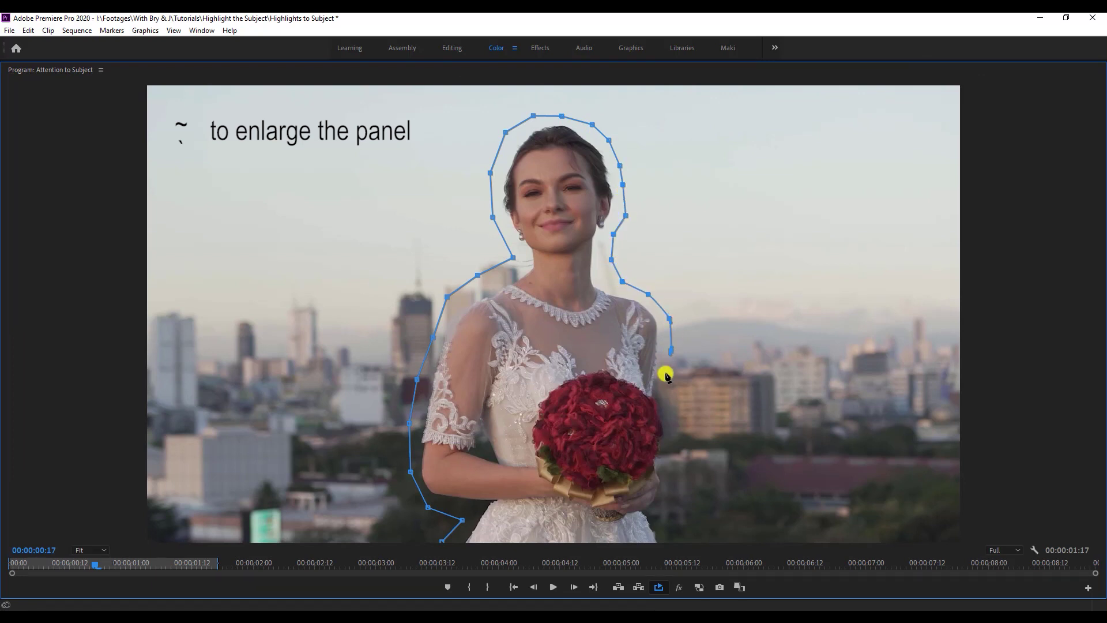
pyautogui.click(661, 382)
pyautogui.click(664, 411)
pyautogui.click(672, 442)
pyautogui.click(667, 501)
pyautogui.click(664, 523)
pyautogui.click(679, 538)
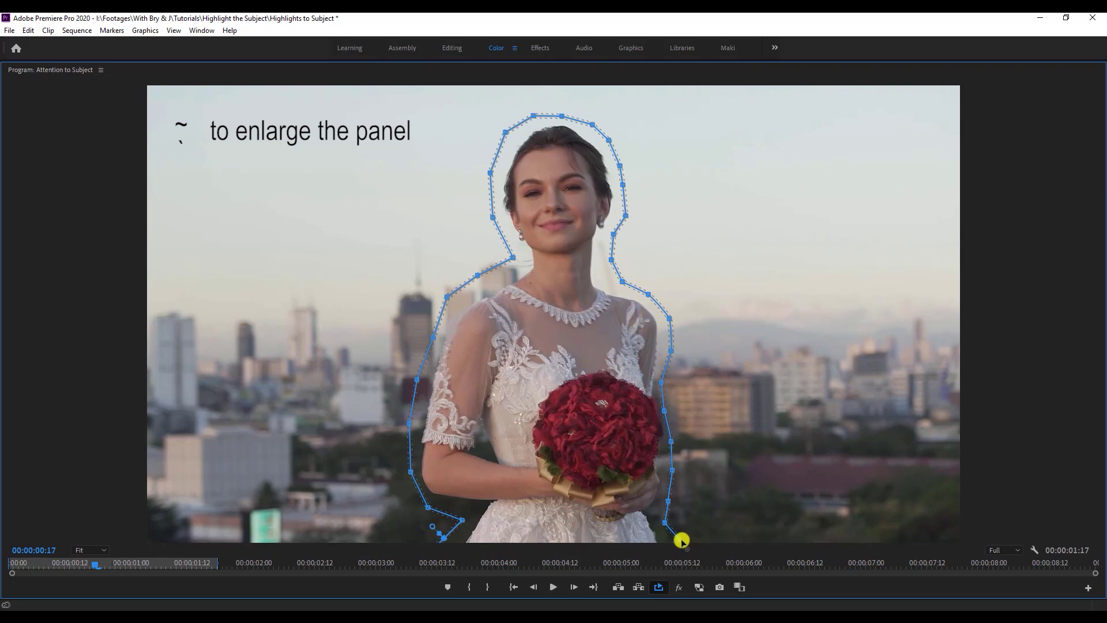
pyautogui.press('`')
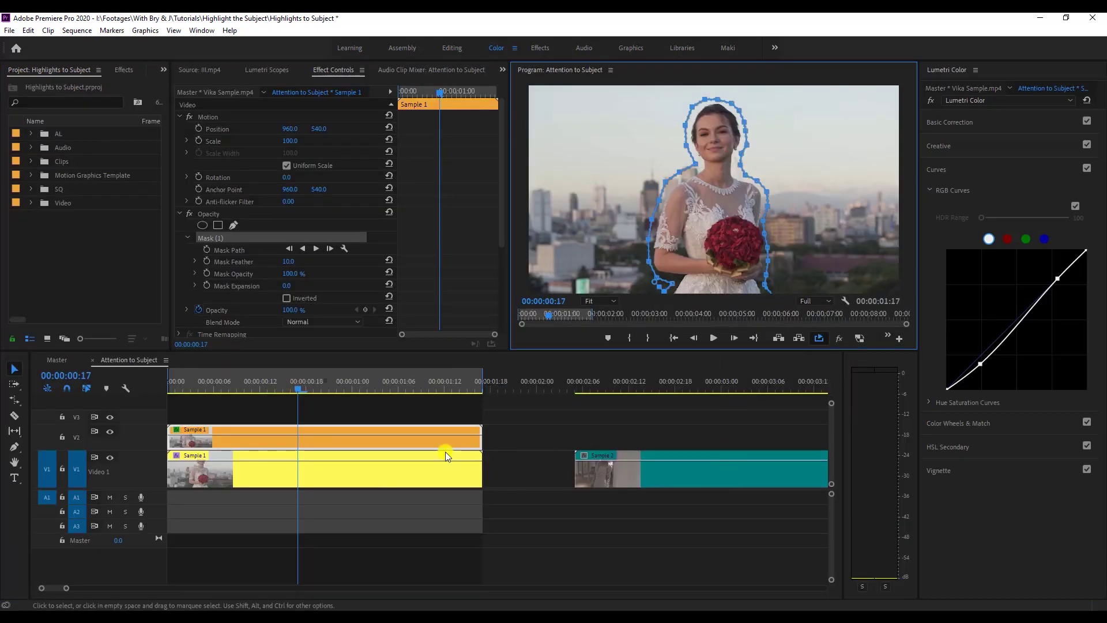
# Step: Move the playhead to 00:00:01:14 and apply the SL BIG MINUS BLUE creative look to the lower Sample 1 clip
pyautogui.click(474, 385)
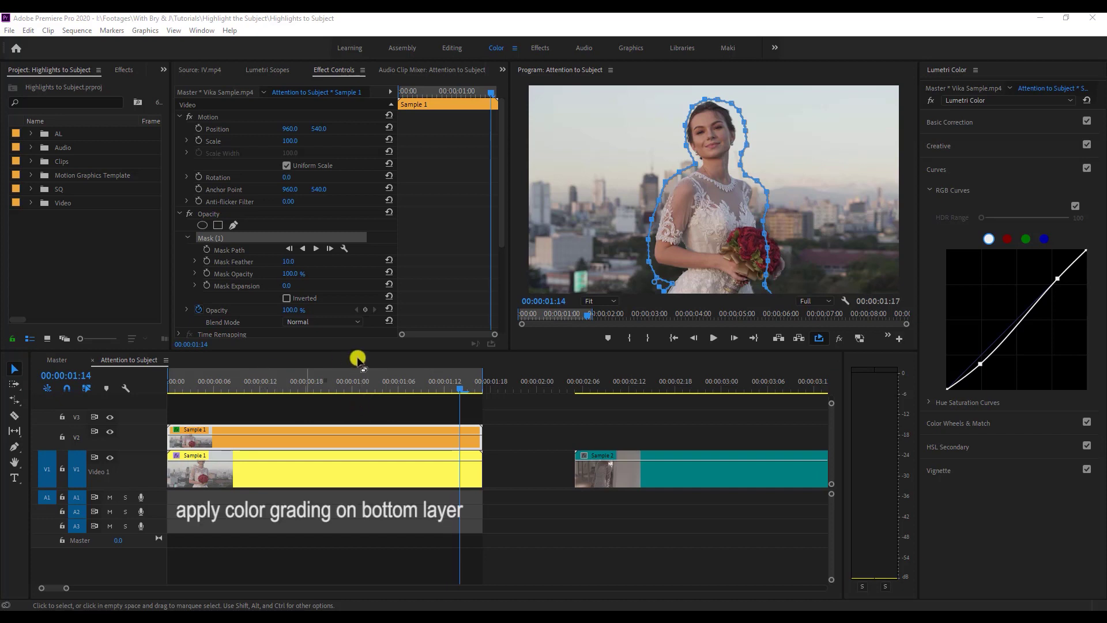
pyautogui.click(292, 472)
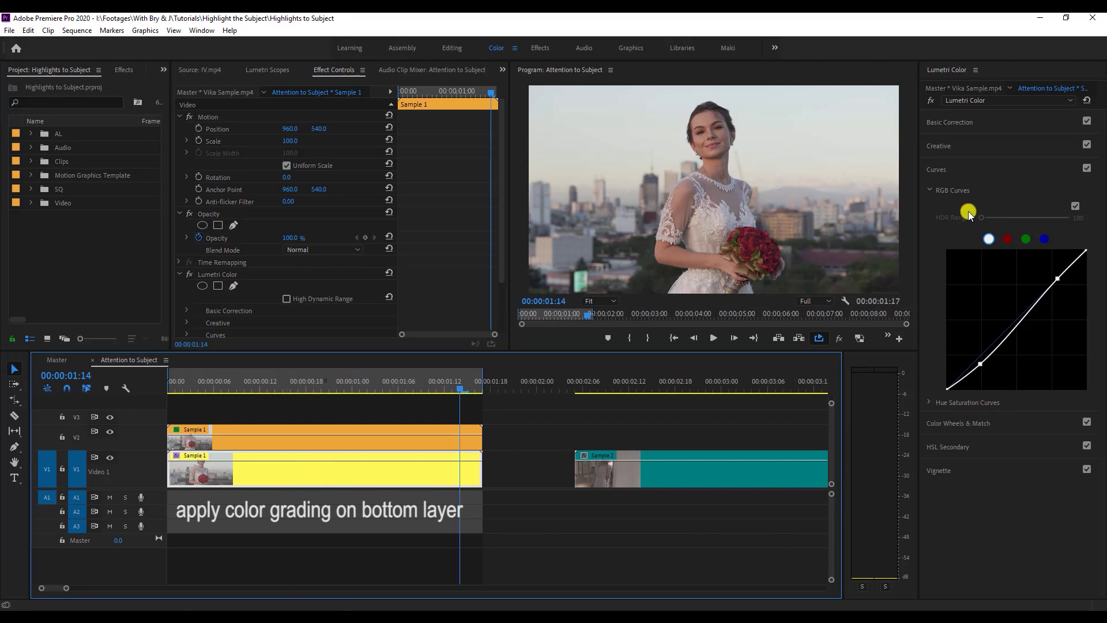
pyautogui.click(956, 143)
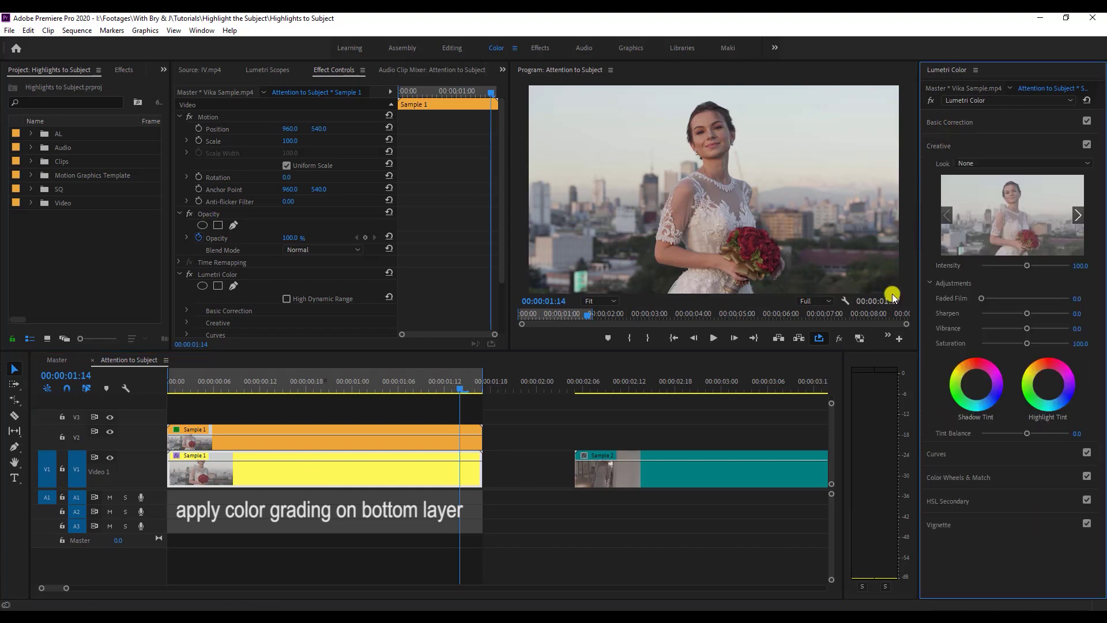
pyautogui.click(1078, 216)
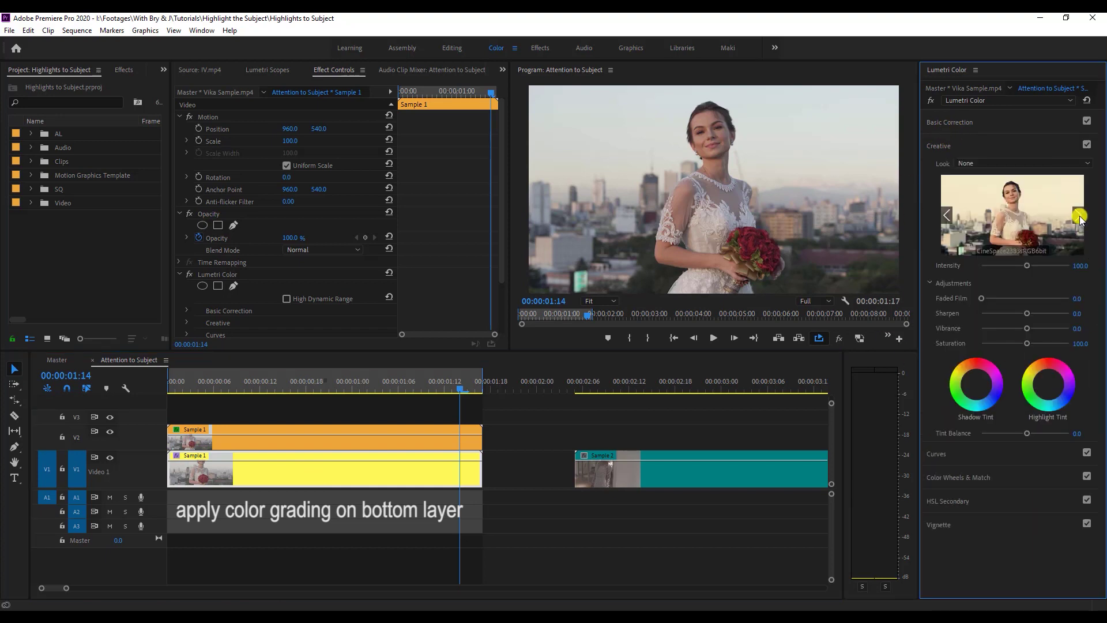
pyautogui.click(1079, 216)
pyautogui.click(1078, 215)
pyautogui.click(1079, 215)
pyautogui.click(1078, 216)
pyautogui.click(1078, 216)
pyautogui.click(1079, 216)
pyautogui.click(1078, 216)
pyautogui.click(1078, 216)
pyautogui.click(1078, 215)
pyautogui.click(1079, 215)
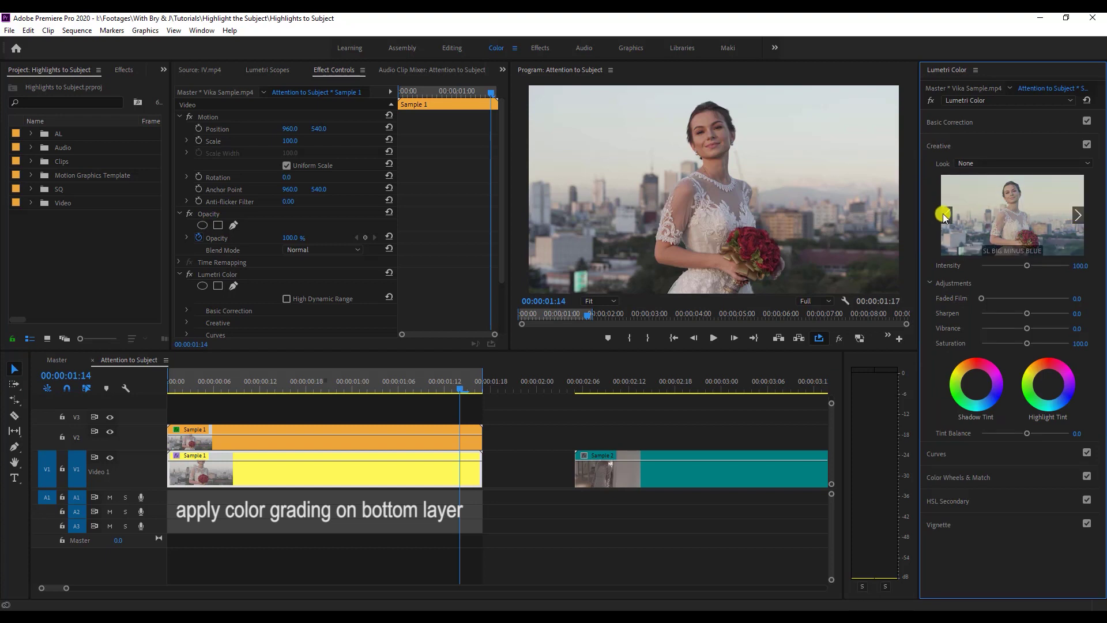
pyautogui.click(1041, 221)
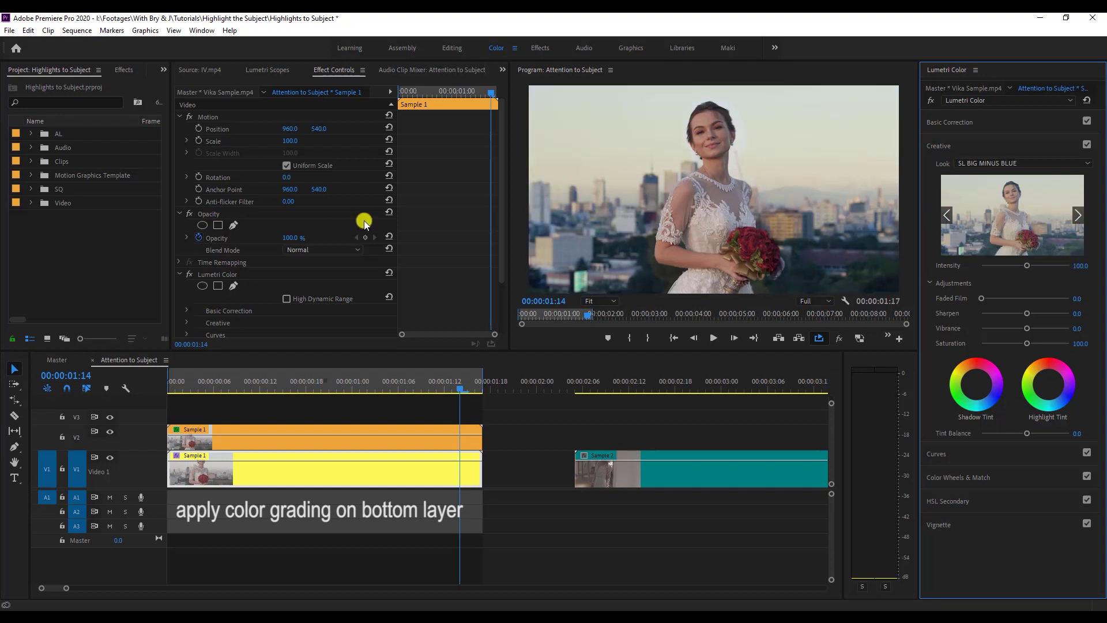
# Step: Refine the lower clip's grade with Temperature 9.0, Highlights about -85.6, Shadows about -64.7 and an adjusted RGB curve
pyautogui.click(974, 125)
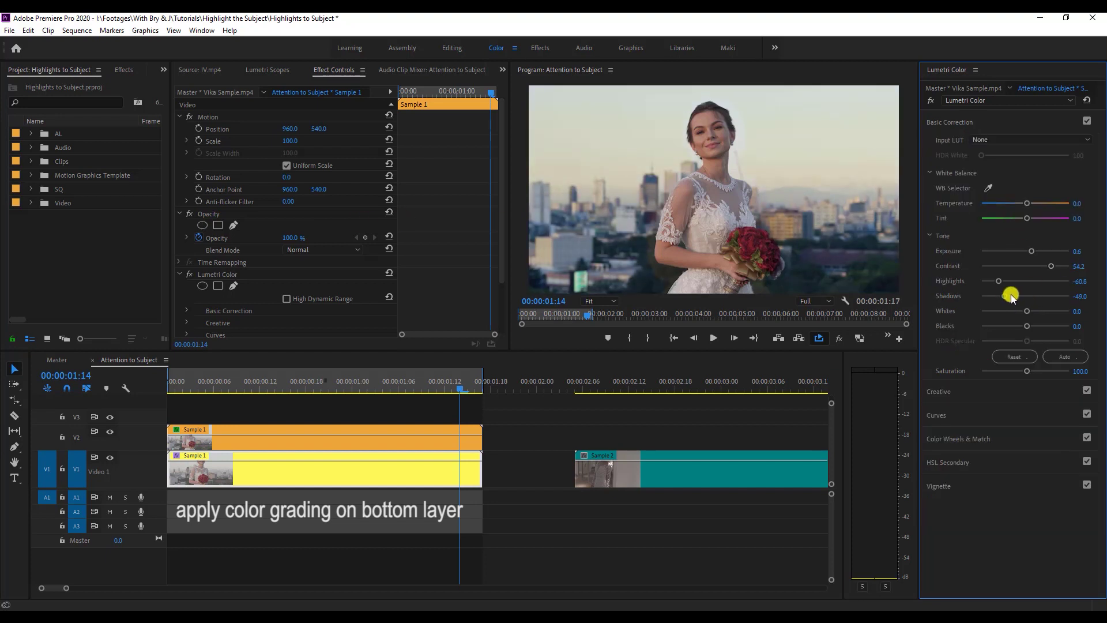
pyautogui.moveTo(1027, 203); pyautogui.dragTo(1032, 206)
pyautogui.click(935, 418)
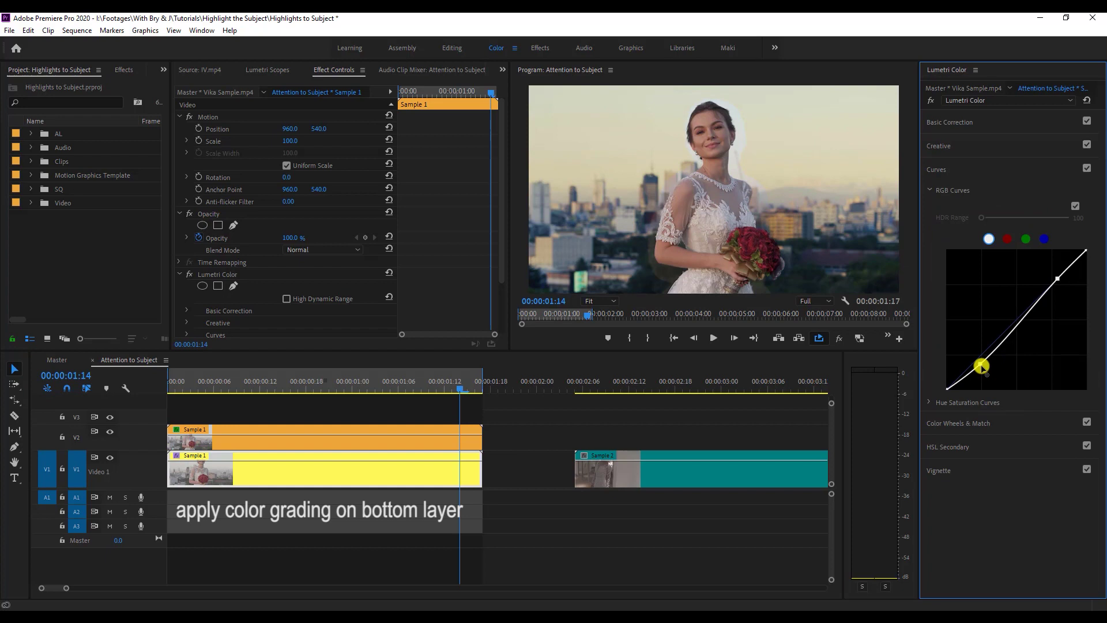
pyautogui.moveTo(981, 366); pyautogui.dragTo(987, 365)
pyautogui.moveTo(1058, 279); pyautogui.dragTo(987, 283)
pyautogui.click(984, 134)
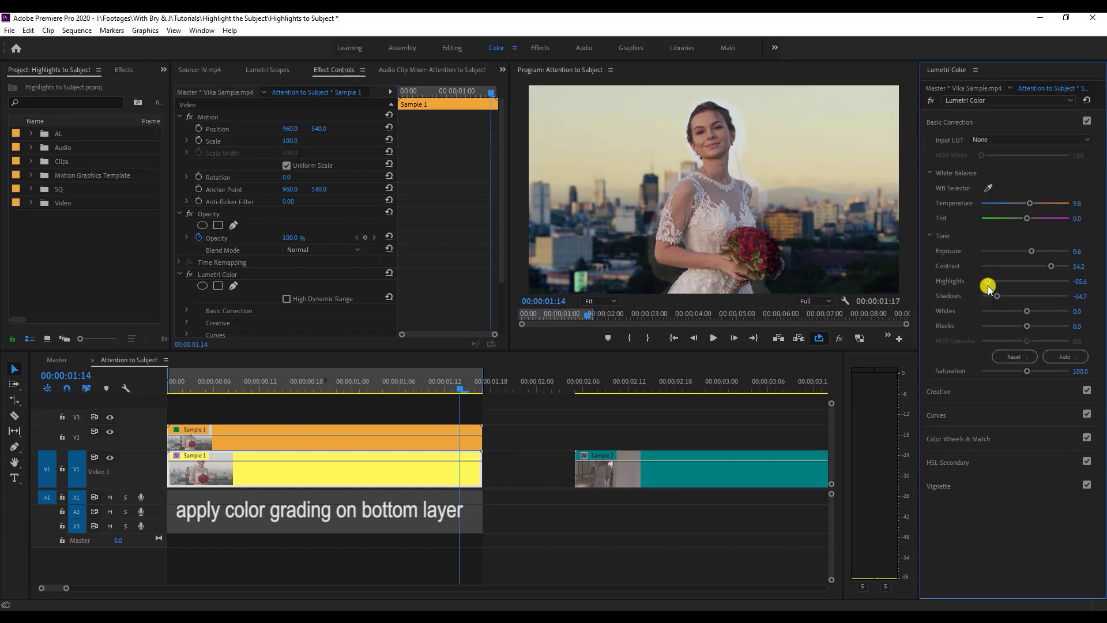
# Step: Set the intensity of the lower clip's SL BIG MINUS BLUE look to 85.0
pyautogui.click(939, 391)
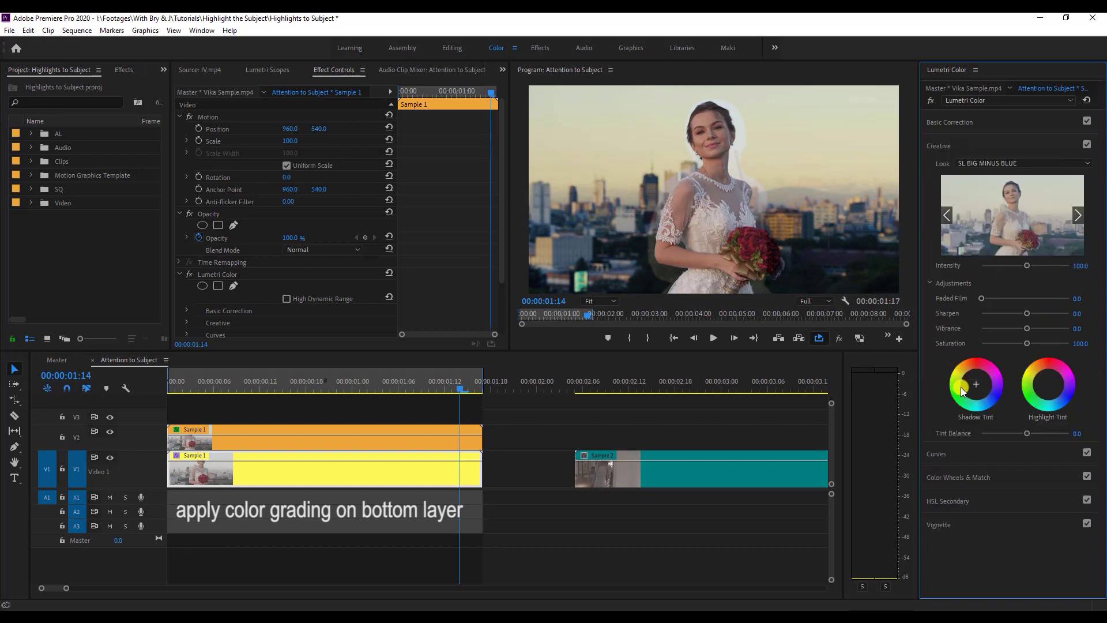
pyautogui.moveTo(1016, 270); pyautogui.dragTo(976, 271)
pyautogui.moveTo(1074, 275); pyautogui.dragTo(1001, 276)
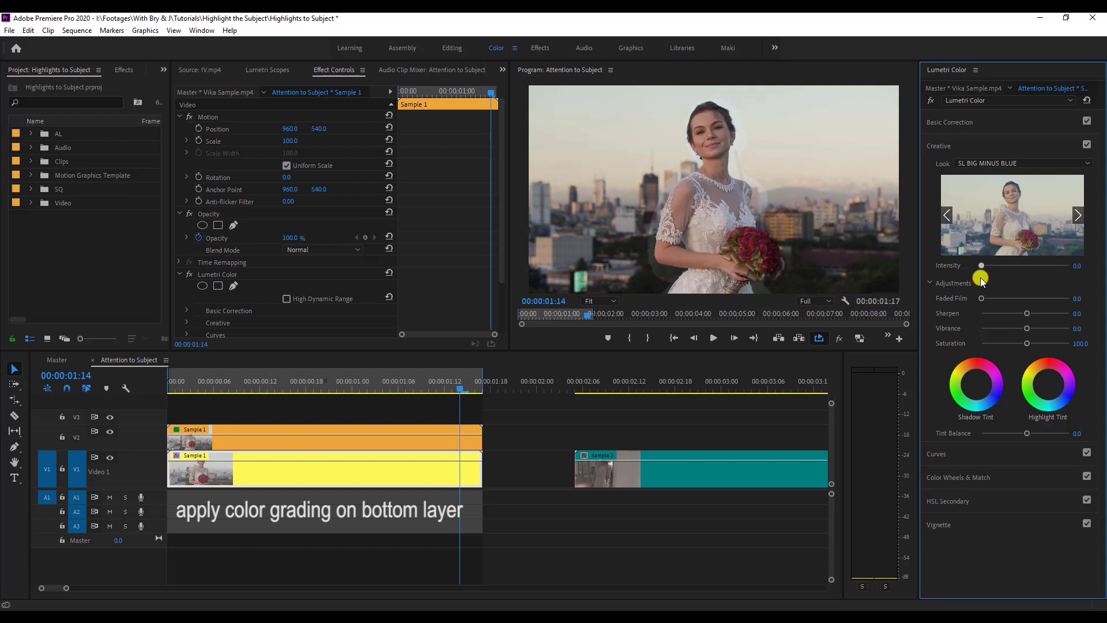
pyautogui.moveTo(1024, 277); pyautogui.dragTo(1022, 277)
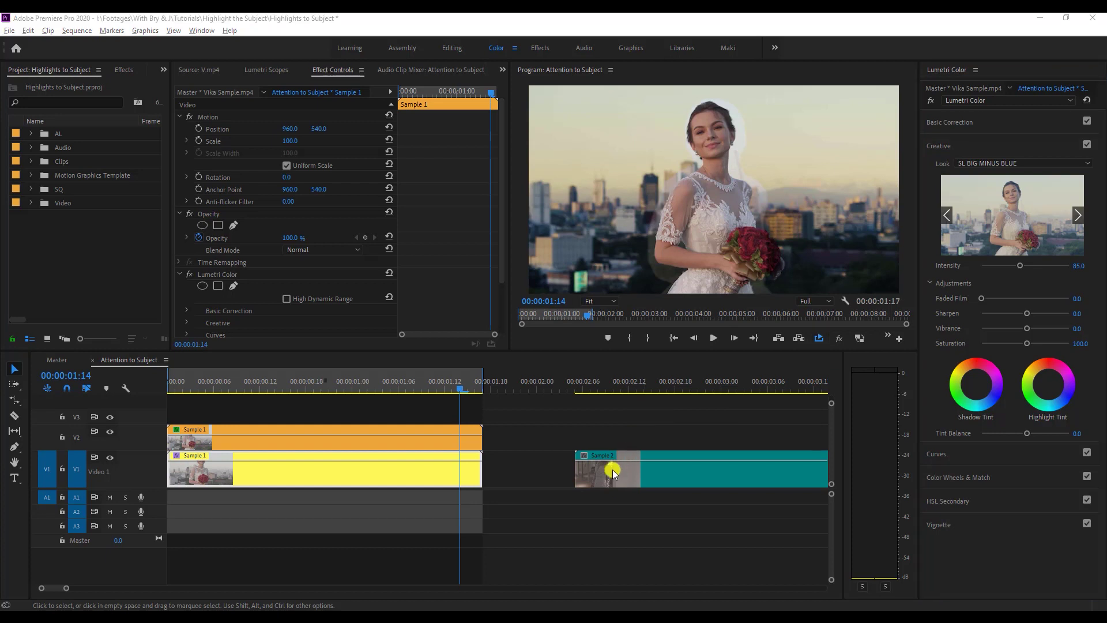
# Step: Brighten the upper Sample 1 clip with Exposure 1.4, Highlights about -83.0 and Shadows about -35.9
pyautogui.click(282, 440)
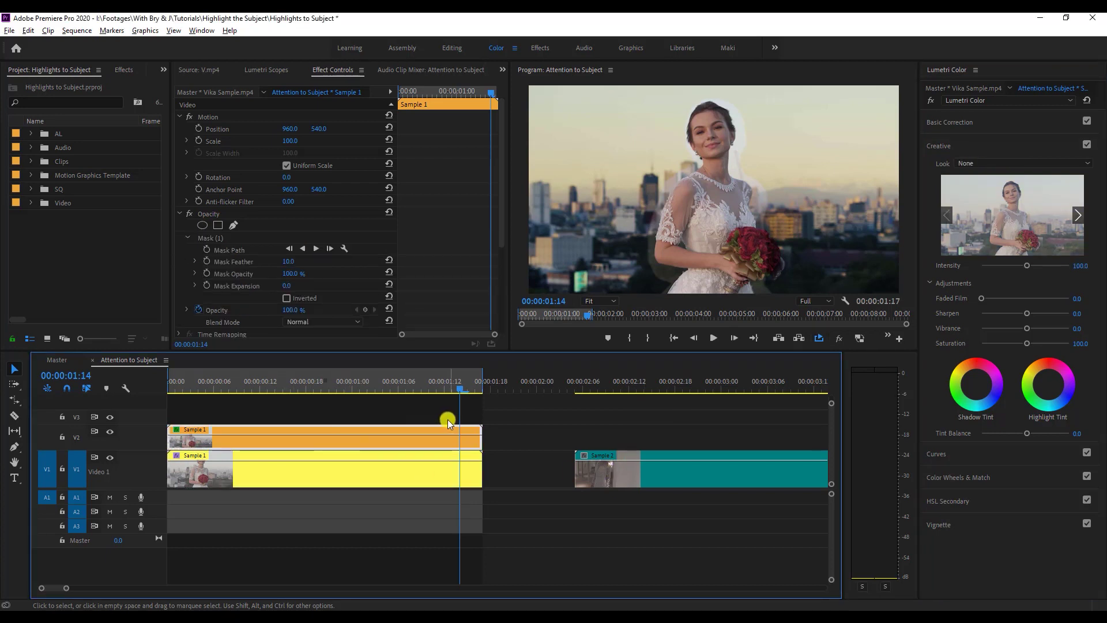
pyautogui.click(952, 123)
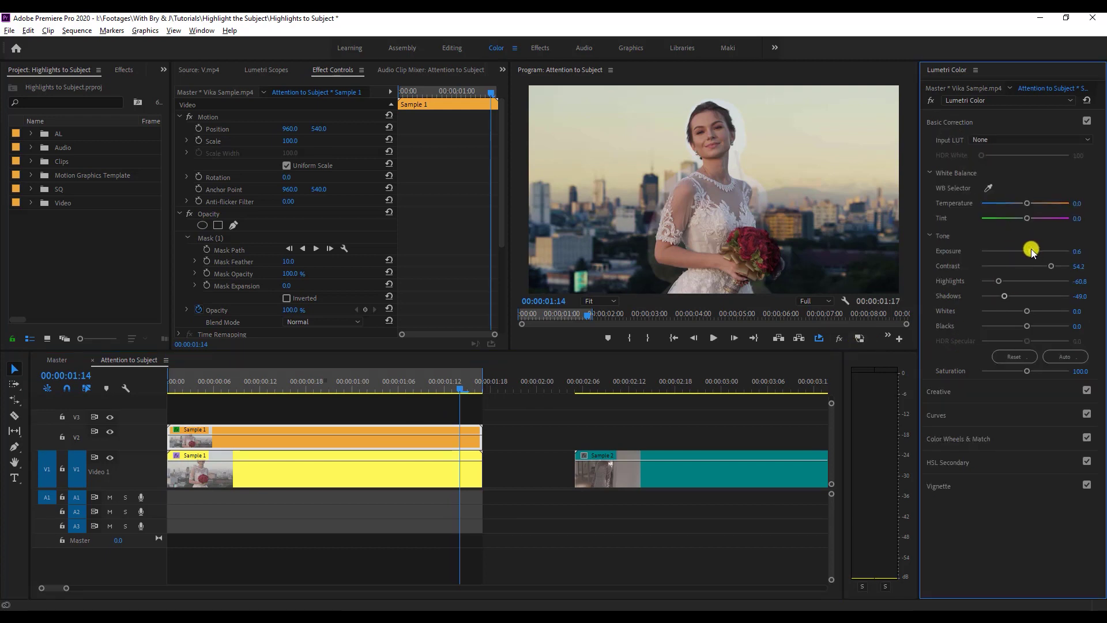
pyautogui.moveTo(1031, 254); pyautogui.dragTo(1035, 253)
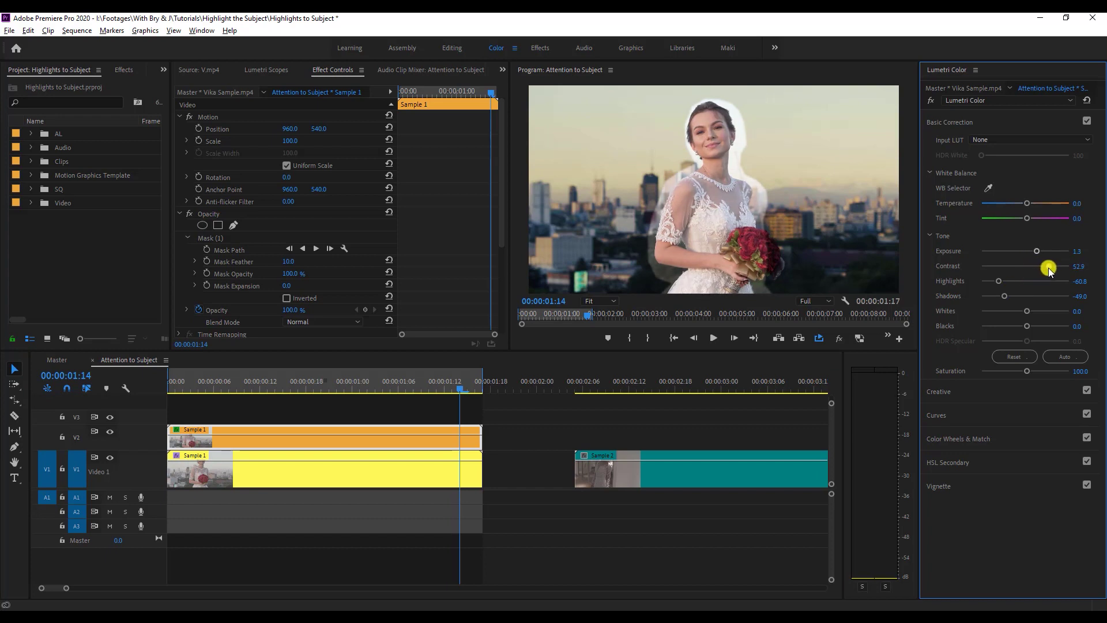
pyautogui.moveTo(999, 281); pyautogui.dragTo(992, 281)
pyautogui.click(1007, 415)
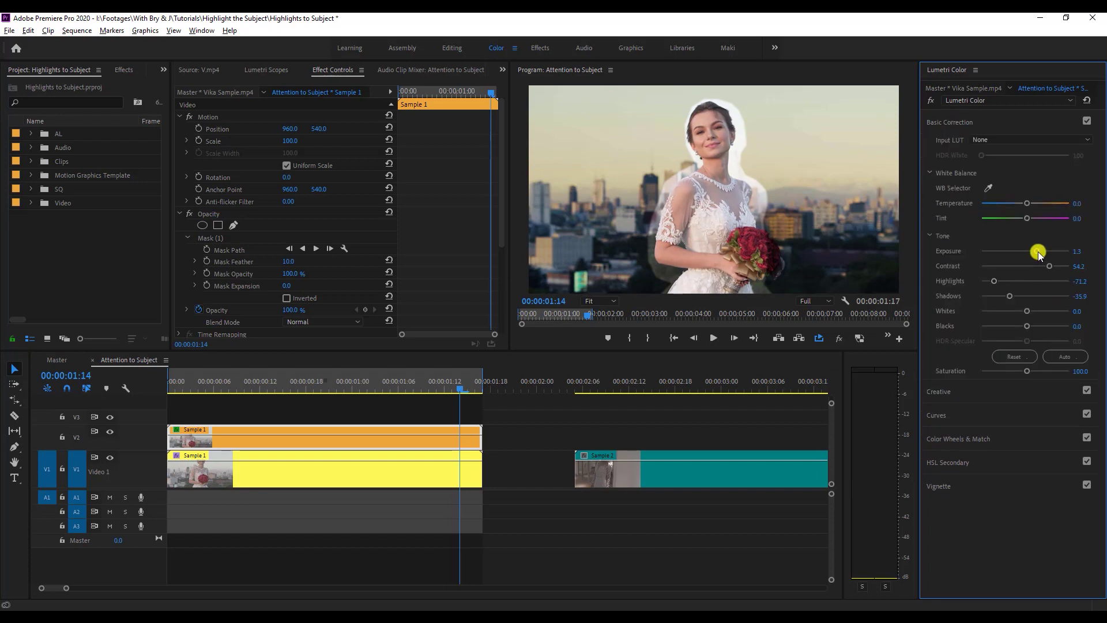
pyautogui.moveTo(1037, 251); pyautogui.dragTo(1039, 252)
# Step: Advance to 00:00:01:15 and set the upper Sample 1 clip's Mask Feather to 380.0
pyautogui.press('Right')
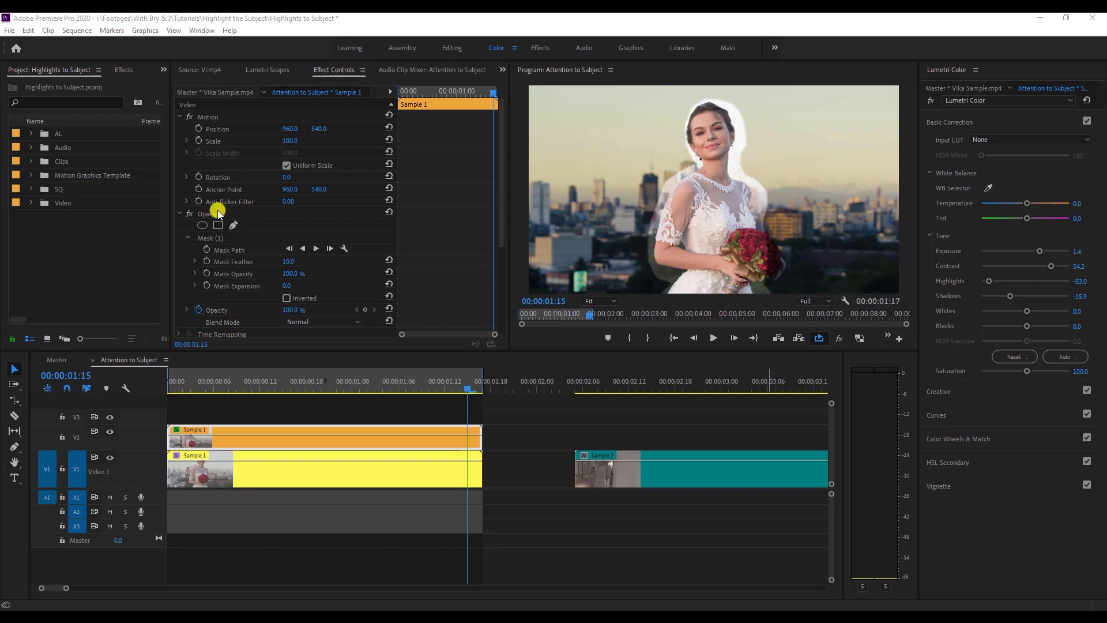
pyautogui.click(215, 236)
pyautogui.moveTo(284, 261); pyautogui.dragTo(432, 263)
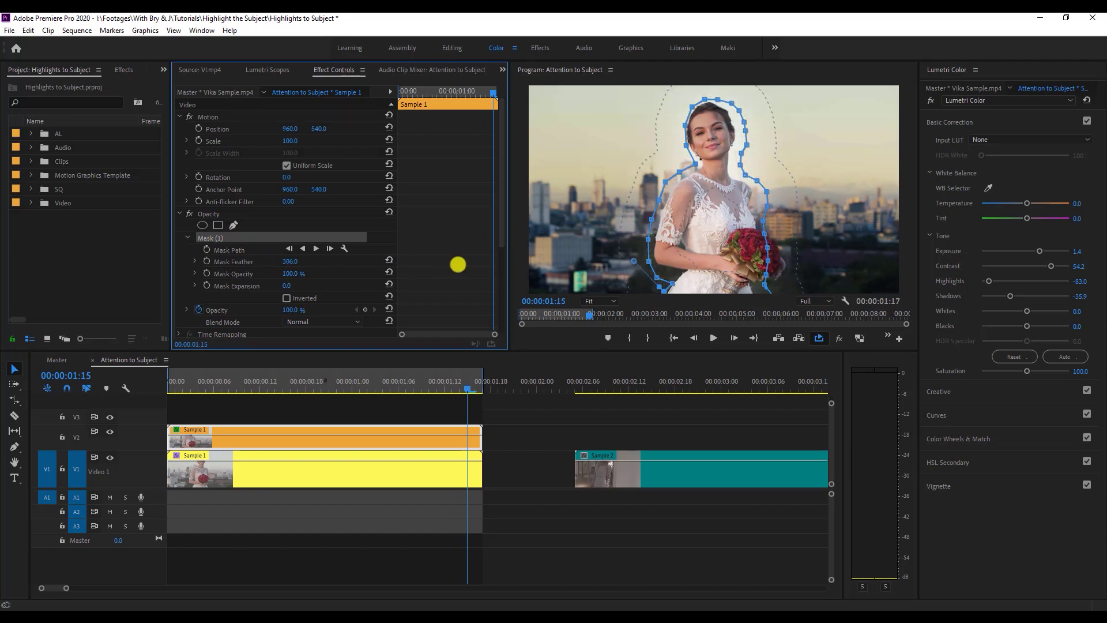
pyautogui.click(531, 440)
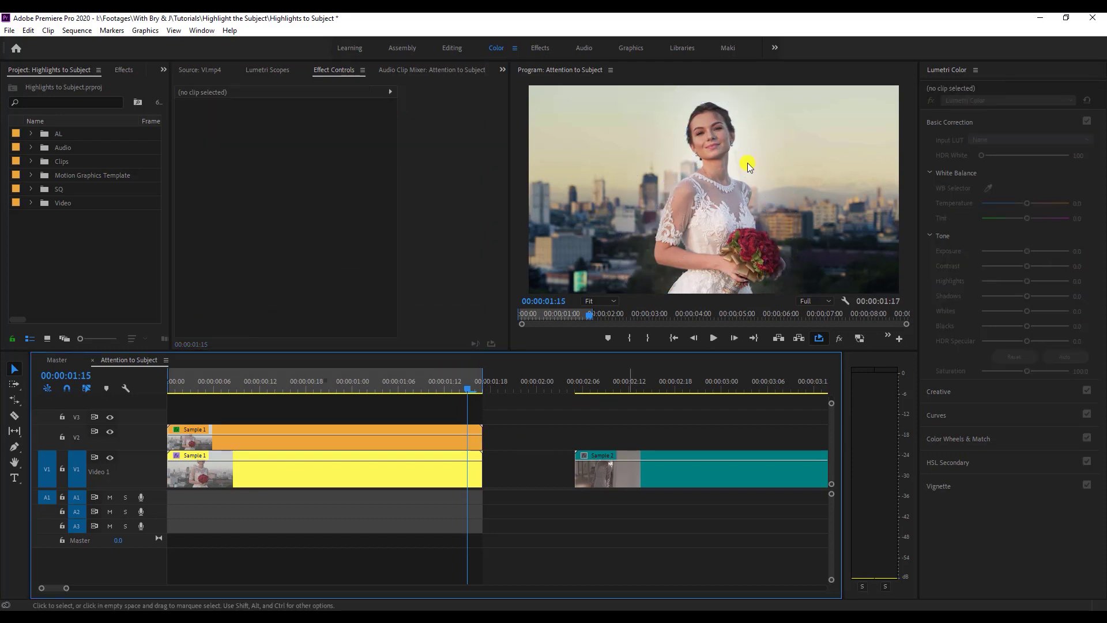
pyautogui.click(382, 440)
pyautogui.click(290, 261)
pyautogui.moveTo(206, 276); pyautogui.dragTo(328, 283)
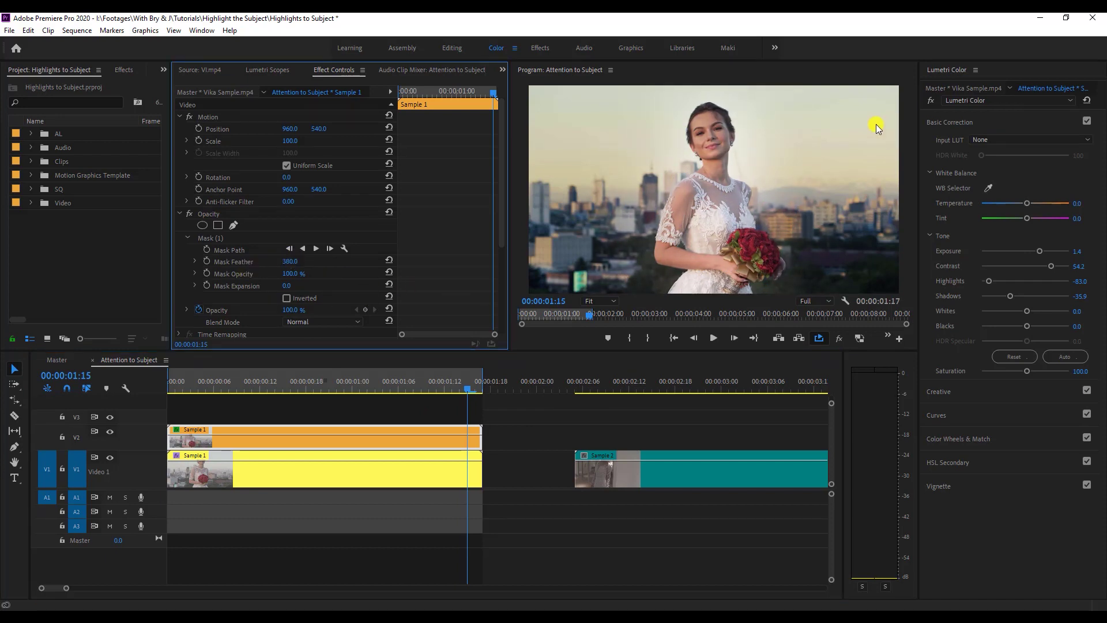
# Step: Compare the picture with track V2 hidden and shown, and play the blended Sample 1 result from the start
pyautogui.click(110, 433)
pyautogui.click(109, 434)
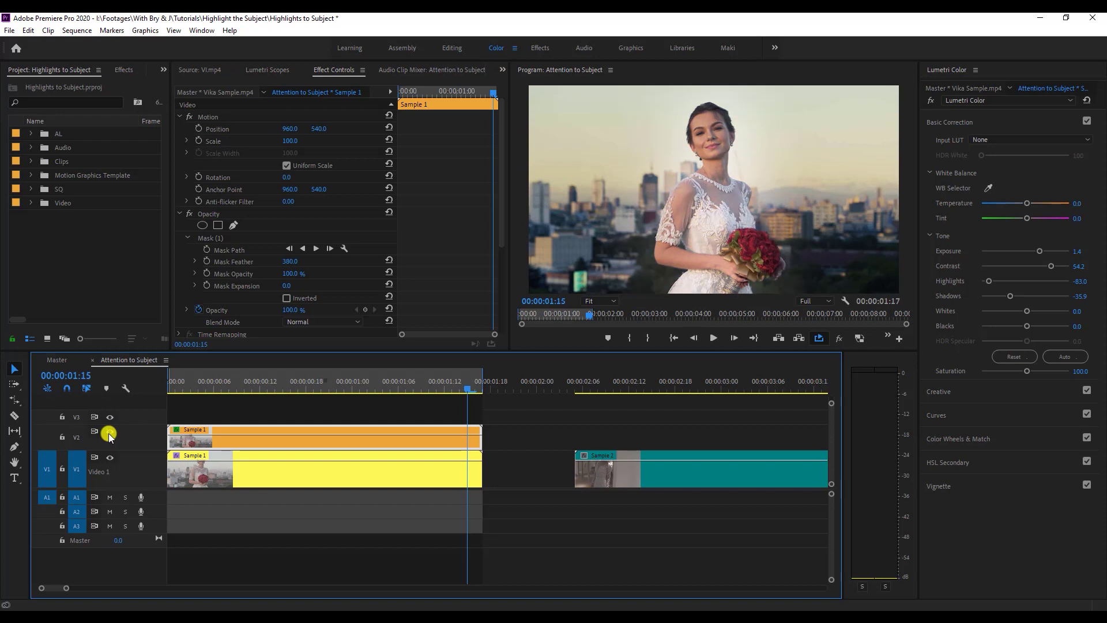
pyautogui.click(672, 337)
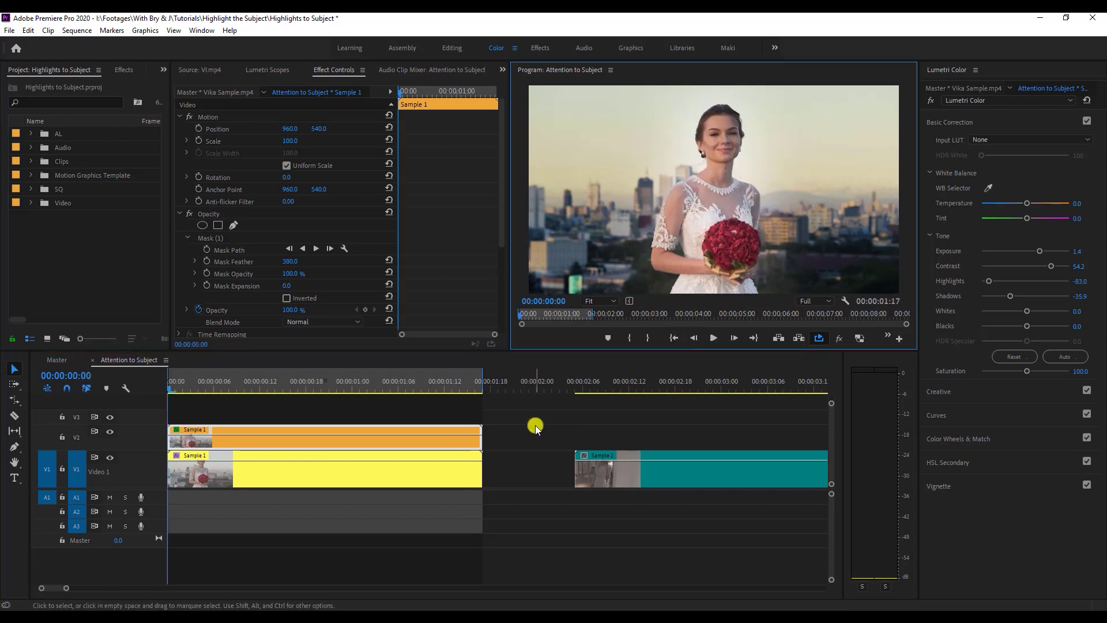
pyautogui.click(535, 425)
pyautogui.press('space')
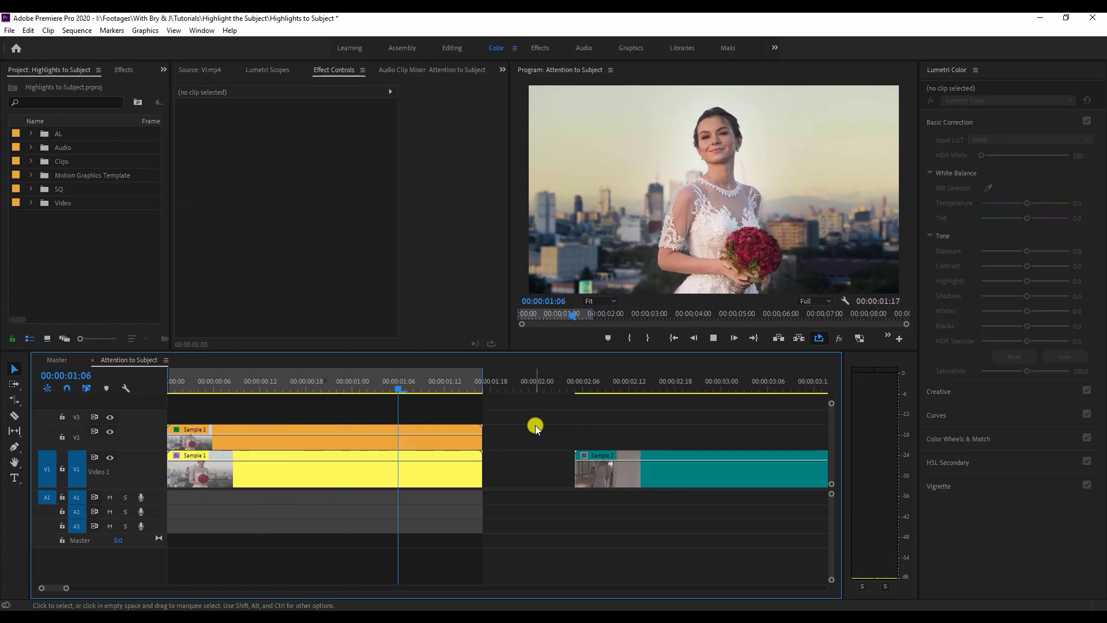
pyautogui.press('space')
# Step: Hide track V2, disable Lumetri Color on the lower Sample 1 clip, and play the raw footage from the start
pyautogui.click(110, 434)
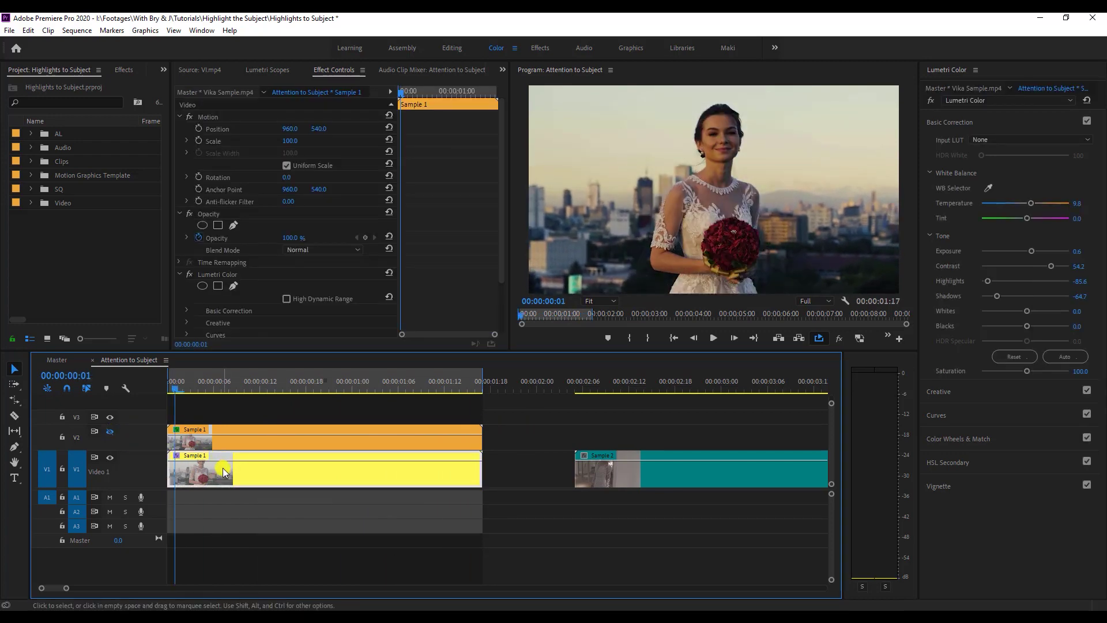
pyautogui.click(192, 275)
pyautogui.click(670, 331)
pyautogui.press('space')
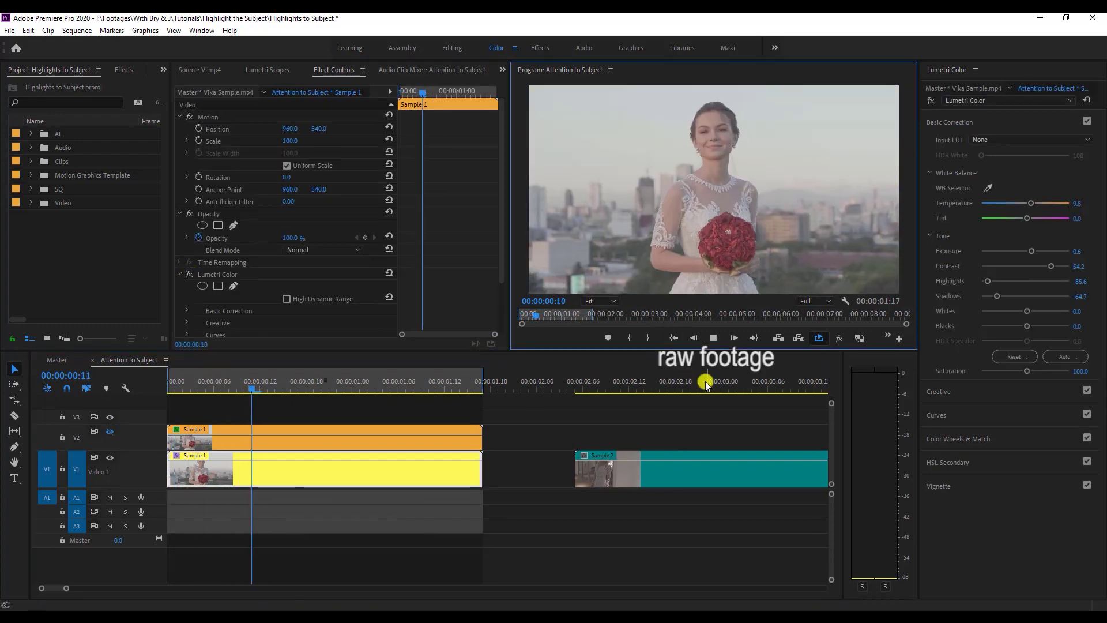
pyautogui.press('space')
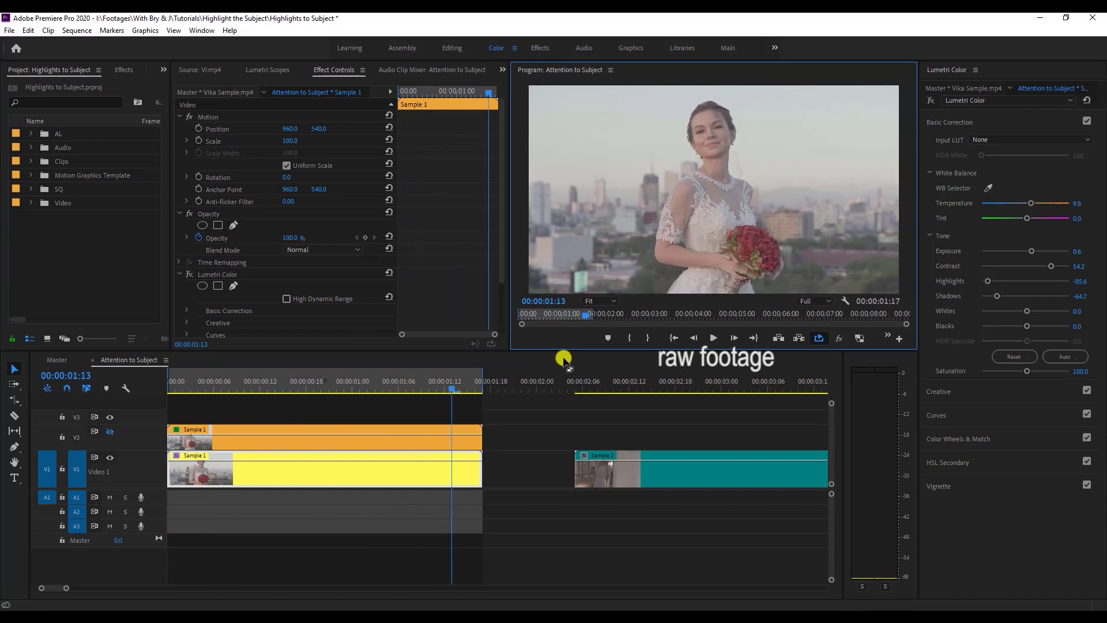
# Step: Re-enable Lumetri Color on the lower Sample 1 clip and play its graded footage from the start
pyautogui.click(189, 275)
pyautogui.click(670, 340)
pyautogui.press('space')
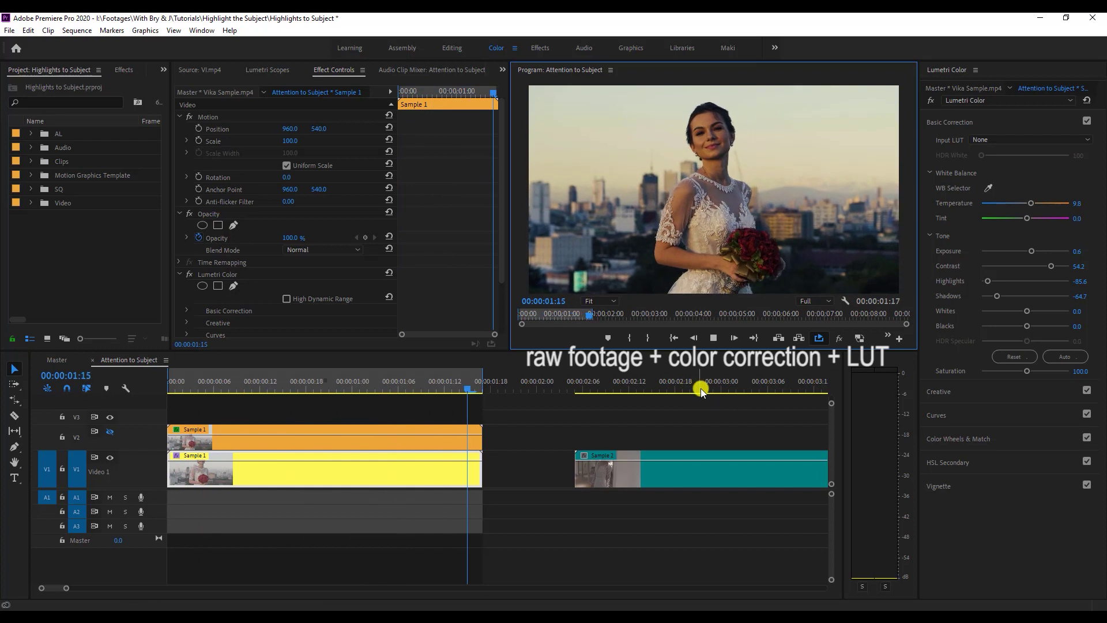
pyautogui.press('space')
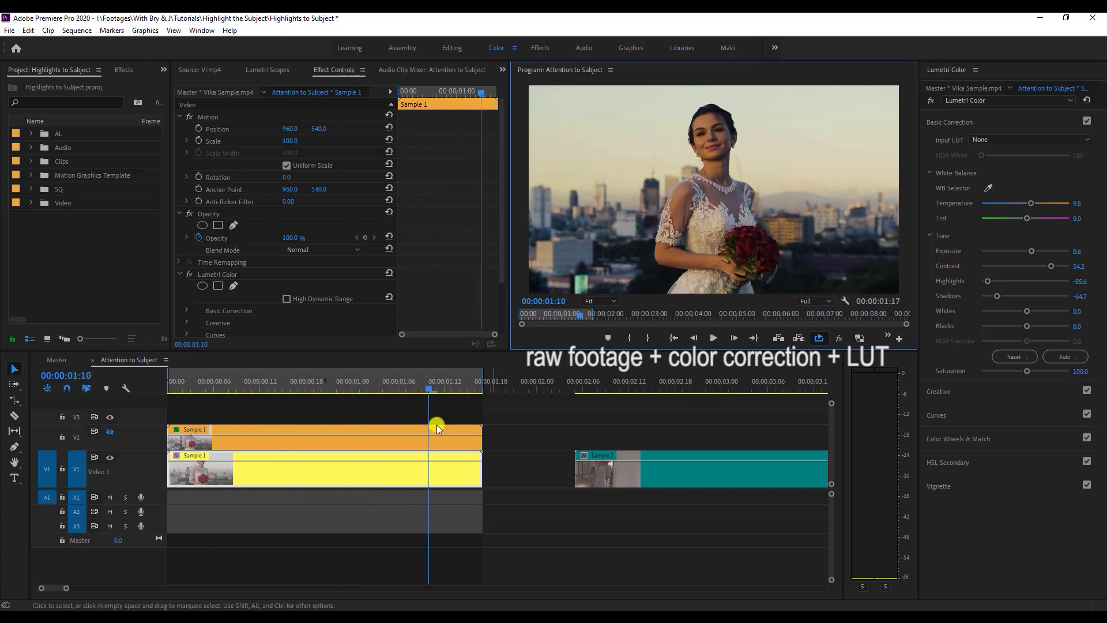
# Step: Show track V2 again and play the final masked result from the start in an enlarged Program monitor
pyautogui.click(108, 432)
pyautogui.click(672, 337)
pyautogui.press('space')
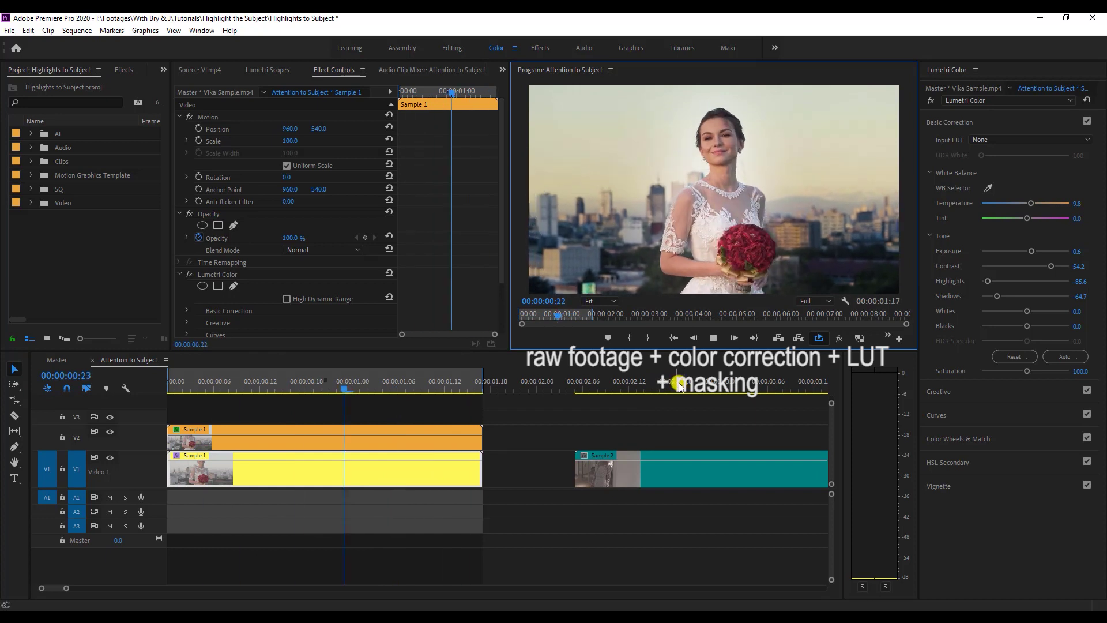
pyautogui.press('`')
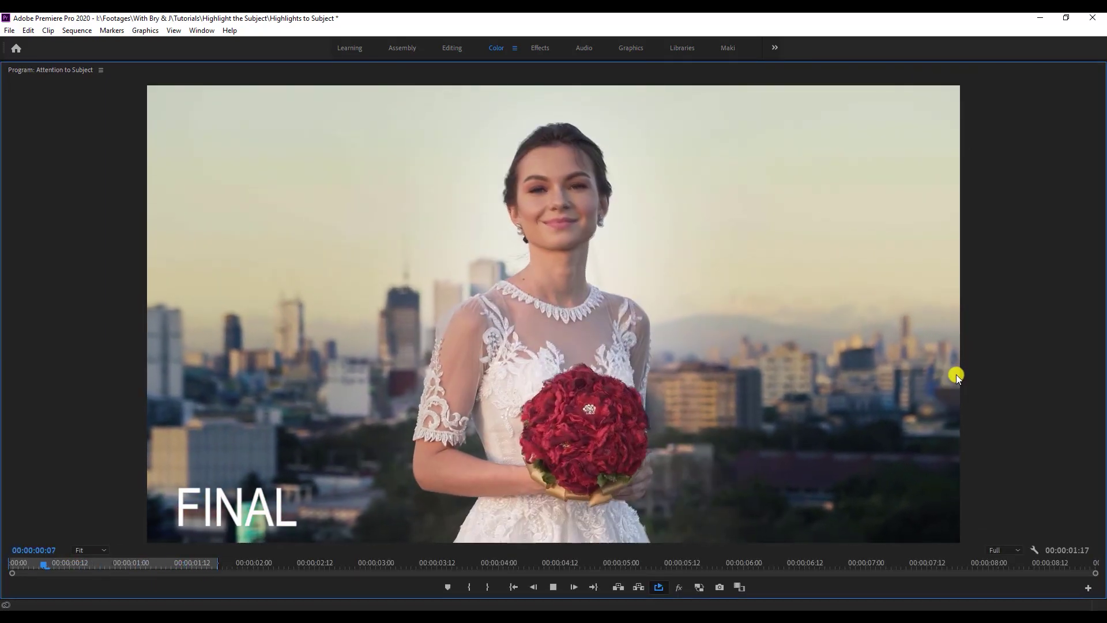
pyautogui.press('space')
pyautogui.press('`')
# Step: Go to the Sample 2 clip and mark its full range with In and Out points
pyautogui.click(585, 381)
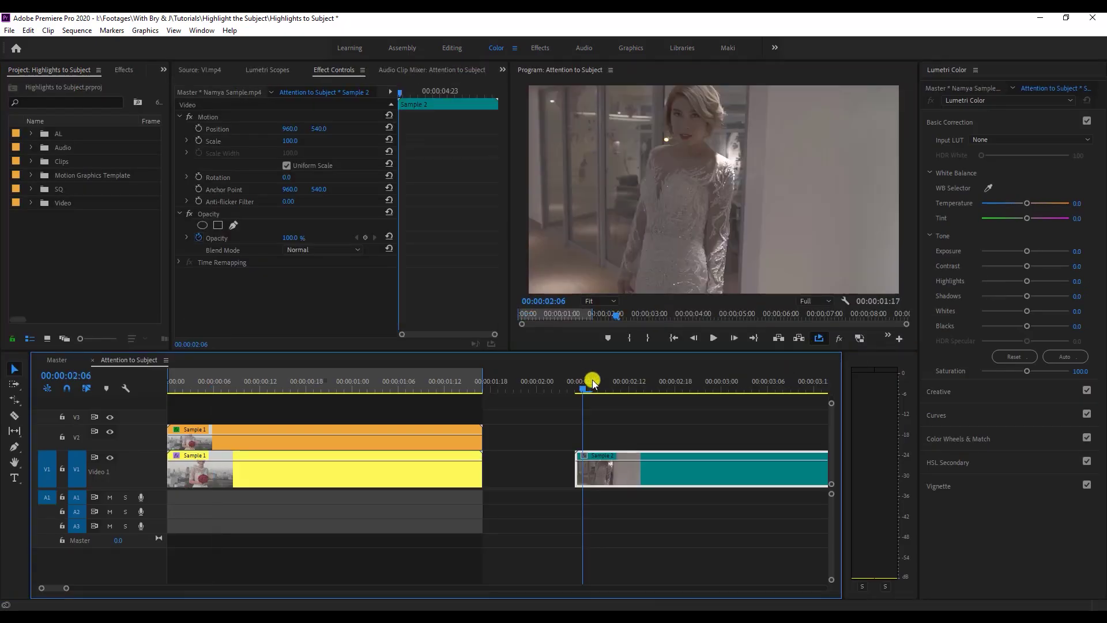
pyautogui.press('-')
pyautogui.moveTo(588, 386); pyautogui.dragTo(545, 383)
pyautogui.press('-')
pyautogui.press('x')
# Step: Grade Sample 2 with adjusted Exposure, Contrast 47.7, Highlights -34.6, Shadows -41.2 and an S-shaped RGB curve
pyautogui.moveTo(1027, 251); pyautogui.dragTo(1043, 267)
pyautogui.moveTo(1027, 281); pyautogui.dragTo(1012, 282)
pyautogui.moveTo(1027, 297); pyautogui.dragTo(1056, 278)
pyautogui.click(937, 415)
pyautogui.moveTo(975, 361)
pyautogui.mouseDown()
pyautogui.moveTo(974, 377)
pyautogui.moveTo(981, 363)
pyautogui.mouseUp()
# Step: Duplicate Sample 2 onto track V2 and draw a closed free-form opacity mask around the bride at 00:00:02:05
pyautogui.keyDown('alt'); pyautogui.moveTo(442, 477); pyautogui.dragTo(442, 441); pyautogui.keyUp('alt')
pyautogui.click(209, 214)
pyautogui.click(234, 225)
pyautogui.moveTo(415, 388); pyautogui.dragTo(269, 403)
pyautogui.click(615, 291)
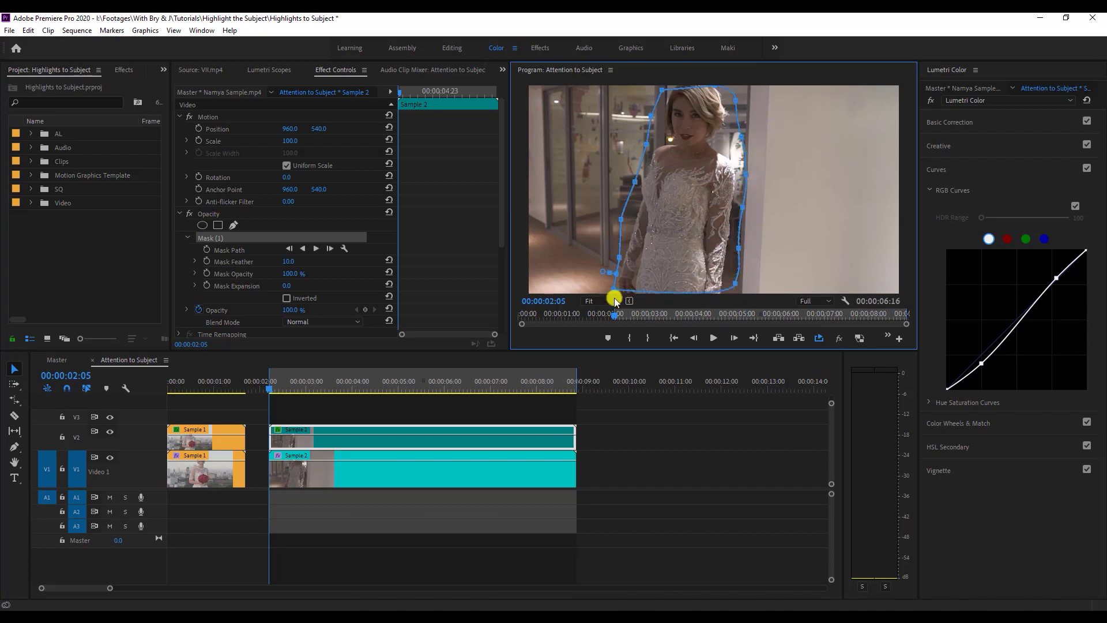
# Step: Browse the creative look previews and apply a look to the lower Sample 2 clip
pyautogui.click(530, 472)
pyautogui.click(947, 147)
pyautogui.click(1078, 215)
pyautogui.click(1078, 216)
pyautogui.click(1077, 216)
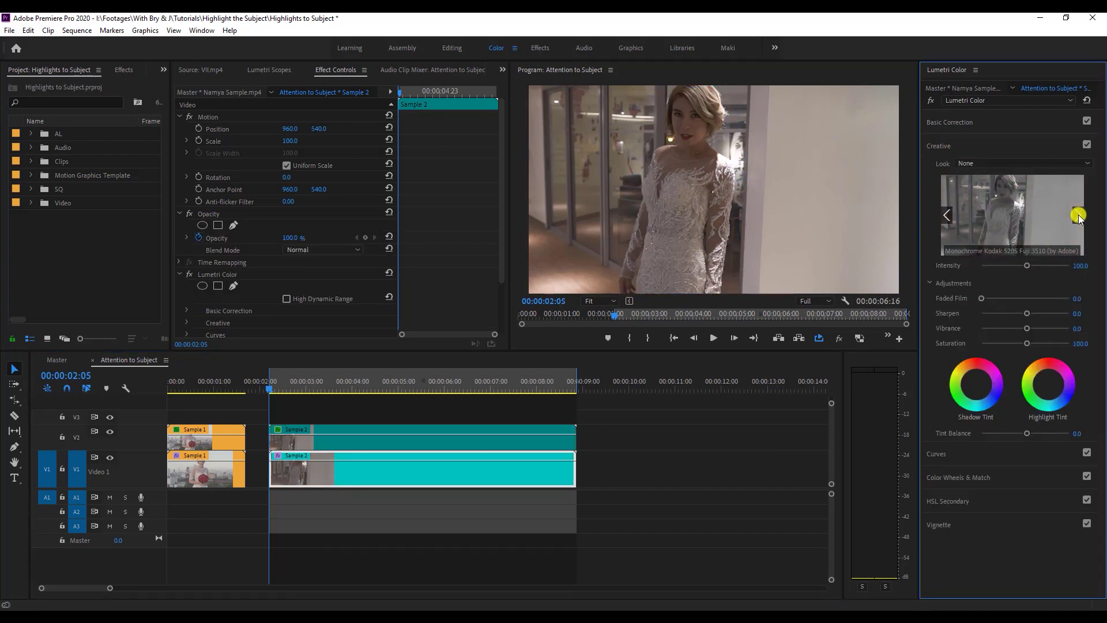
pyautogui.click(1077, 216)
pyautogui.click(1079, 216)
pyautogui.click(1012, 216)
# Step: Grade the upper Sample 2 clip with Exposure about 2.7, Highlights -17.6, Shadows -29.4 and a deeper RGB curve
pyautogui.click(389, 440)
pyautogui.click(950, 122)
pyautogui.moveTo(1027, 250); pyautogui.dragTo(1048, 251)
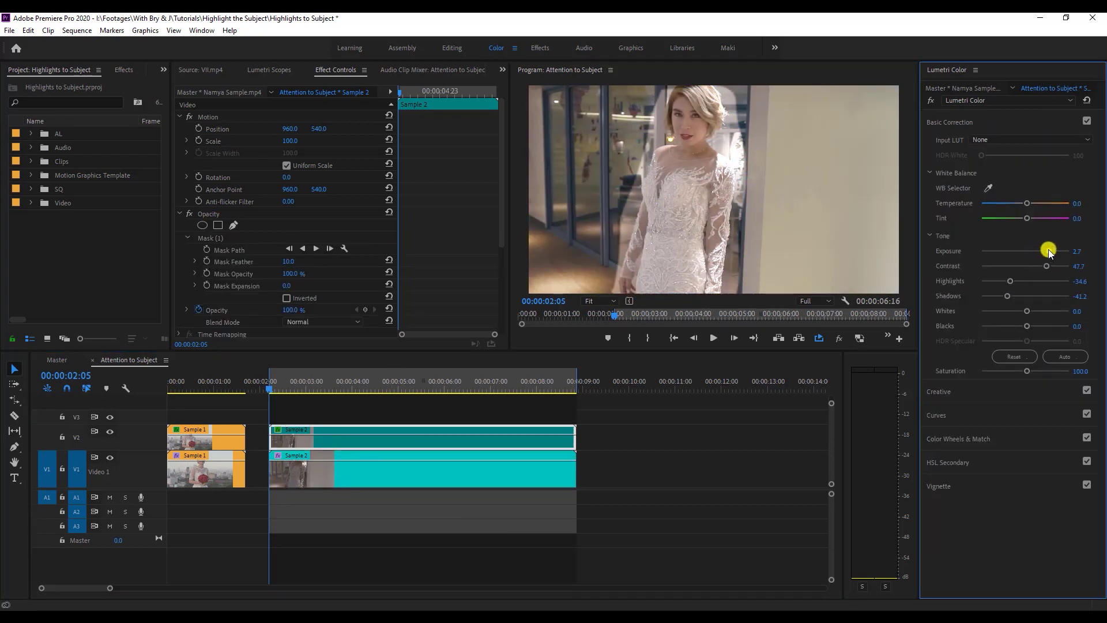
pyautogui.click(937, 413)
pyautogui.moveTo(980, 364); pyautogui.dragTo(988, 367)
pyautogui.click(962, 122)
pyautogui.moveTo(1027, 281); pyautogui.dragTo(1018, 281)
pyautogui.moveTo(1027, 296); pyautogui.dragTo(992, 280)
# Step: Shift the lower Sample 2 clip's Temperature slightly cooler
pyautogui.click(341, 462)
pyautogui.click(408, 465)
pyautogui.moveTo(1030, 205); pyautogui.dragTo(1023, 207)
# Step: Set the upper Sample 2 mask's Feather to 325.0 and Expansion to -11.3, and reshape its outline near the bride's lower body
pyautogui.click(392, 439)
pyautogui.moveTo(290, 262); pyautogui.dragTo(84, 271)
pyautogui.click(219, 237)
pyautogui.moveTo(617, 283); pyautogui.dragTo(639, 275)
pyautogui.click(382, 461)
pyautogui.click(379, 443)
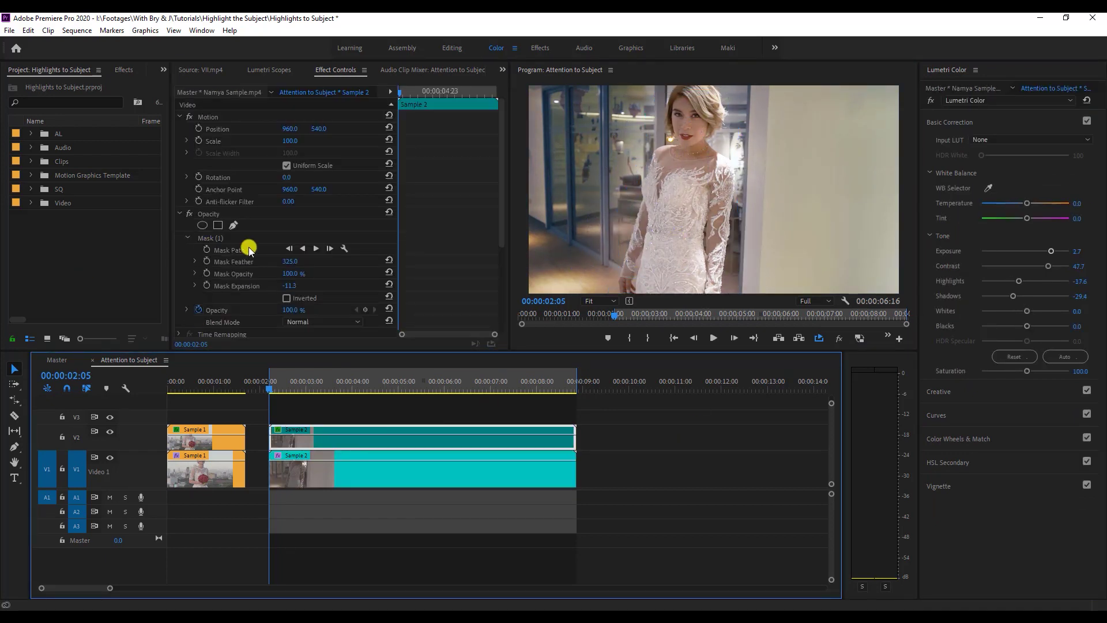
# Step: Compare the Sample 2 picture with track V2 and the upper clip's effect turned off and on
pyautogui.scroll(-1, 248, 247)
pyautogui.click(110, 431)
pyautogui.click(110, 431)
pyautogui.click(191, 311)
pyautogui.click(678, 469)
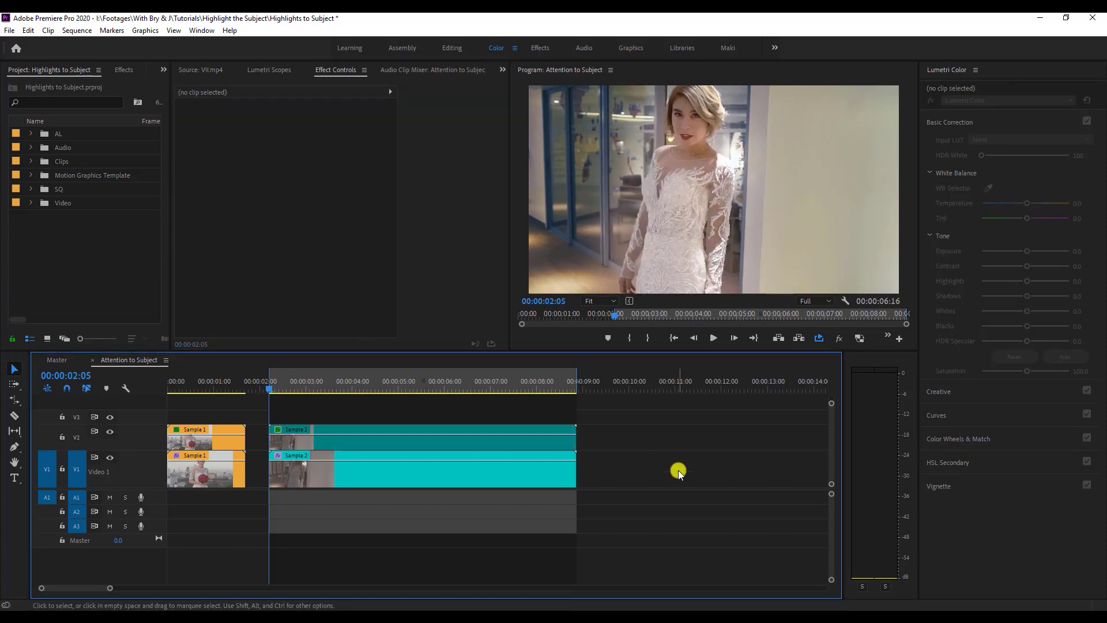
# Step: Deepen the shadows in the lower Sample 2 clip's RGB curve and set the upper clip's Highlights to -62.1
pyautogui.click(508, 444)
pyautogui.click(511, 466)
pyautogui.click(998, 414)
pyautogui.moveTo(990, 359)
pyautogui.mouseDown()
pyautogui.moveTo(984, 366)
pyautogui.moveTo(999, 371)
pyautogui.moveTo(990, 366)
pyautogui.mouseUp()
pyautogui.click(461, 441)
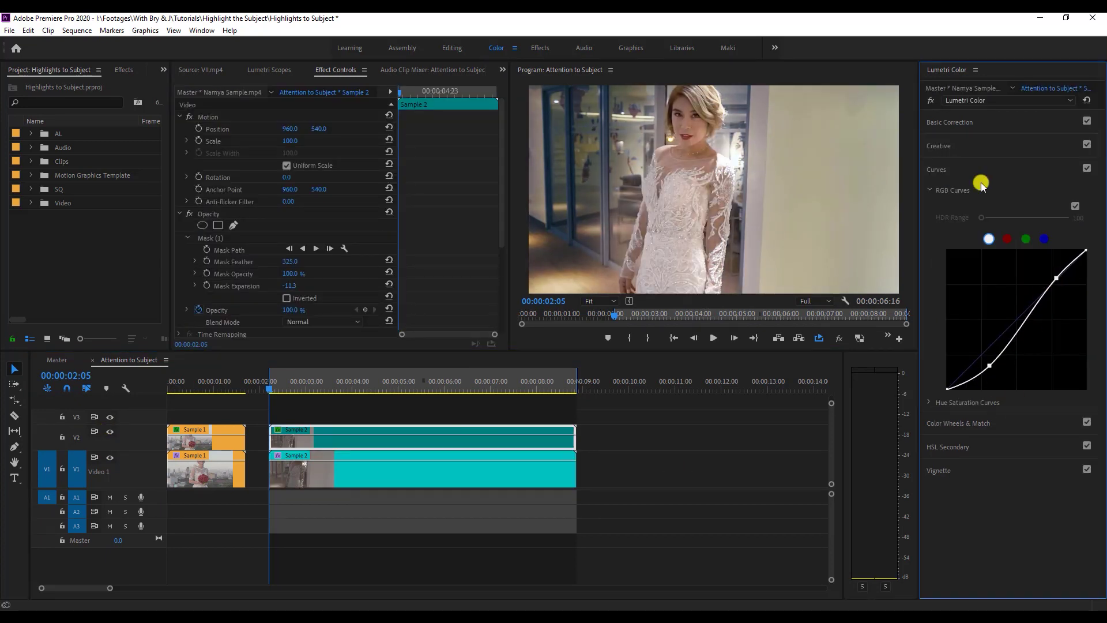
pyautogui.click(980, 123)
pyautogui.moveTo(1010, 281); pyautogui.dragTo(1004, 281)
# Step: Raise the lower Sample 2 clip's Highlights slightly and set the upper clip's Highlights to -89.5, selecting its mask
pyautogui.click(110, 432)
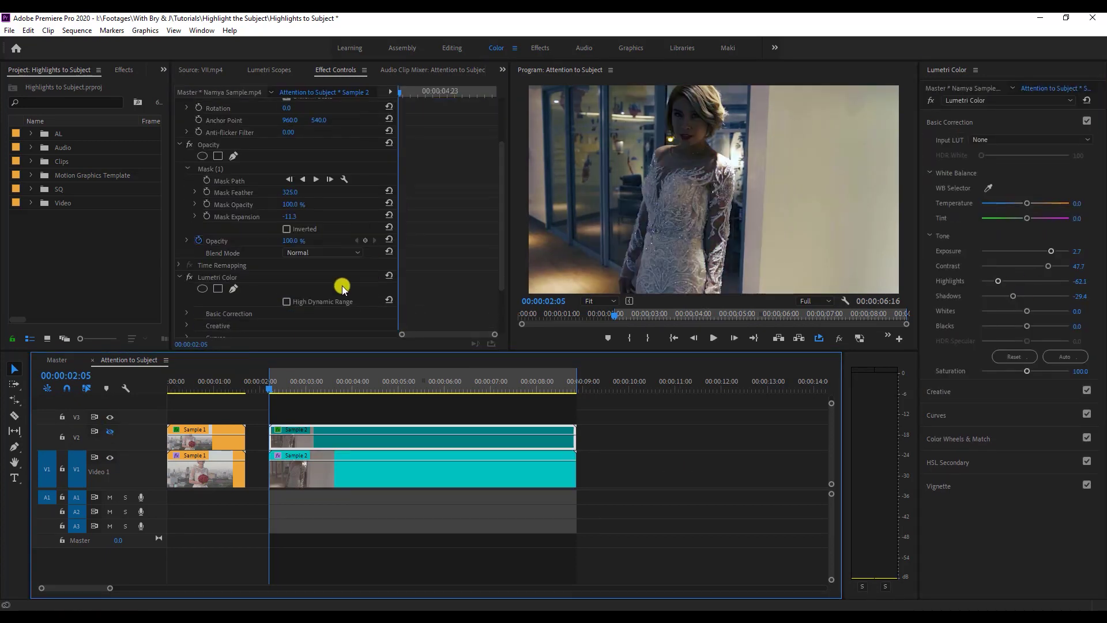
pyautogui.click(275, 461)
pyautogui.click(110, 431)
pyautogui.moveTo(1010, 281); pyautogui.dragTo(1020, 281)
pyautogui.click(342, 437)
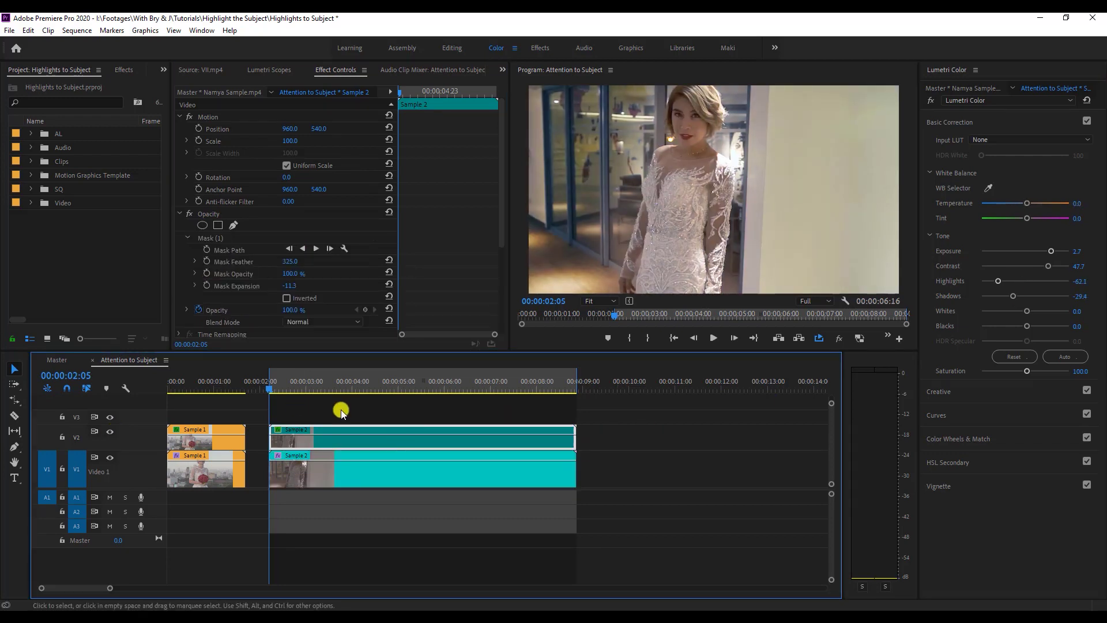
pyautogui.click(368, 276)
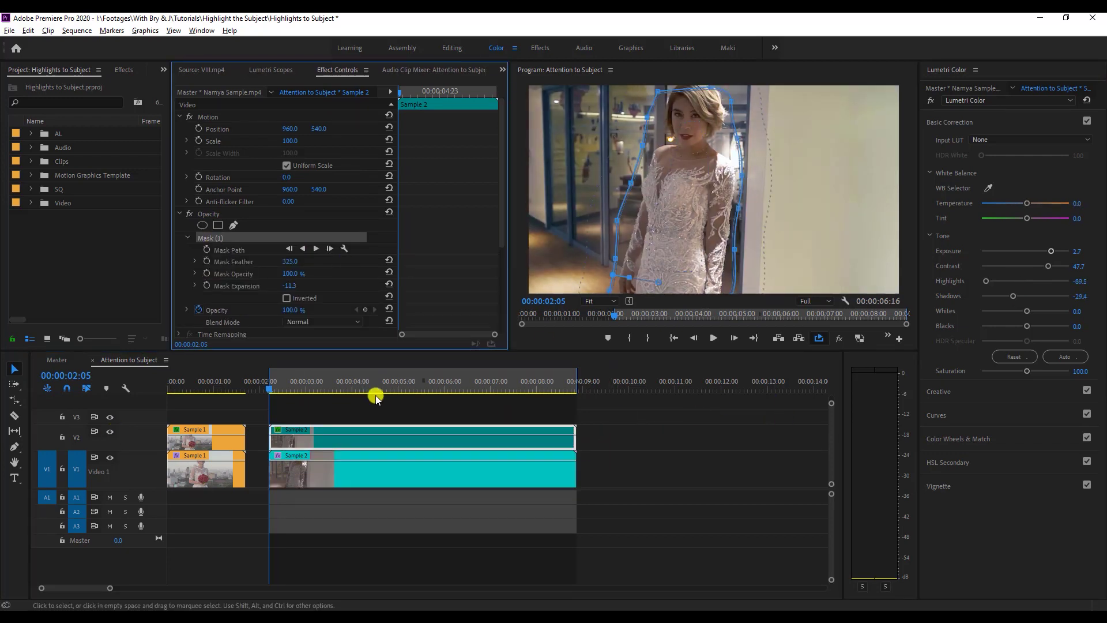
# Step: Try tracking the upper Sample 2 mask forward from 00:00:02:05, review it across the clip, and delete the tracked Mask Path keyframes
pyautogui.moveTo(265, 387); pyautogui.dragTo(296, 397)
pyautogui.click(670, 341)
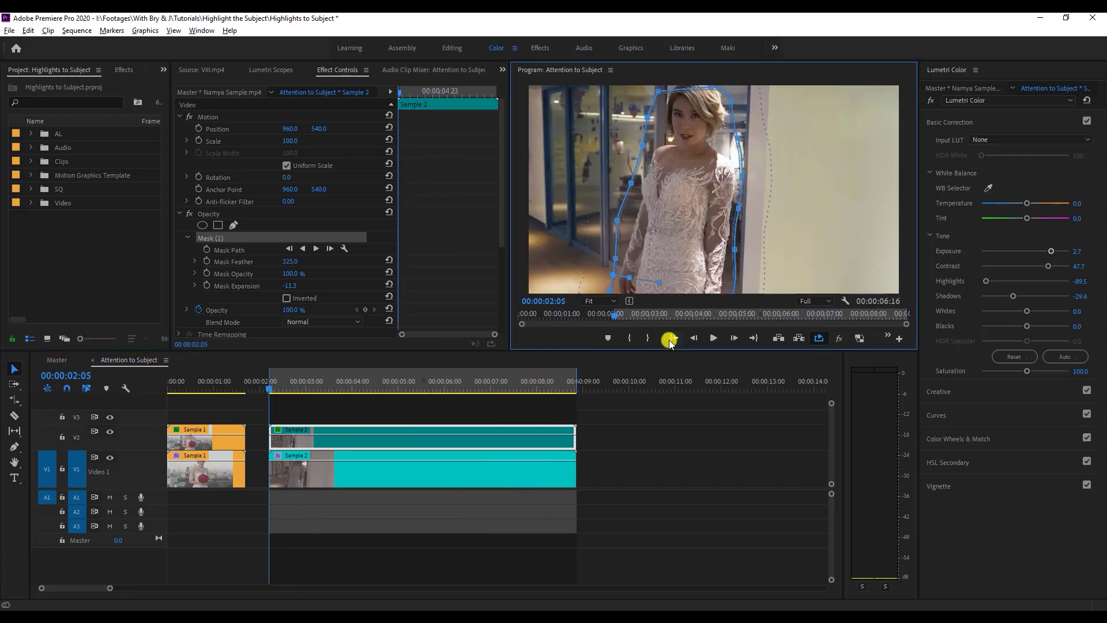
pyautogui.click(209, 248)
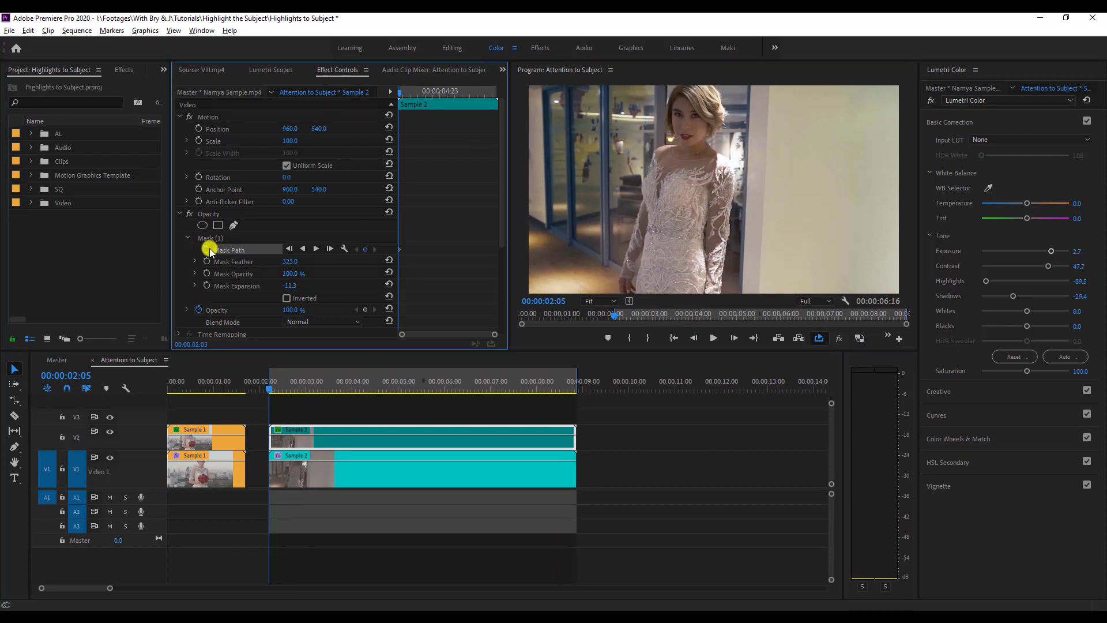
pyautogui.click(317, 248)
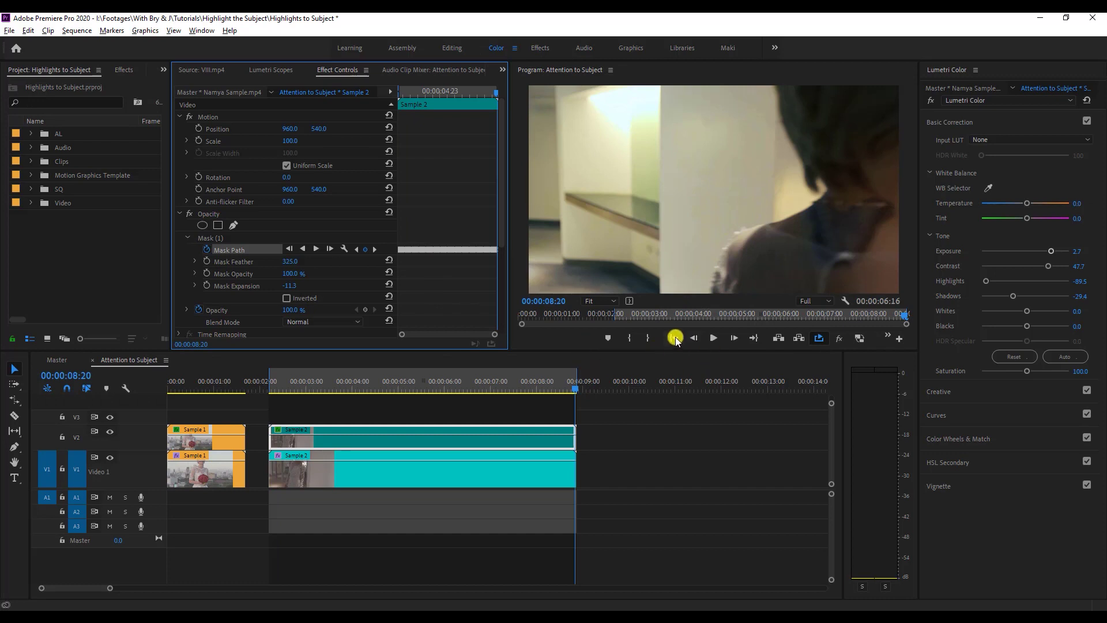
pyautogui.click(675, 338)
pyautogui.click(192, 239)
pyautogui.moveTo(274, 376); pyautogui.dragTo(570, 390)
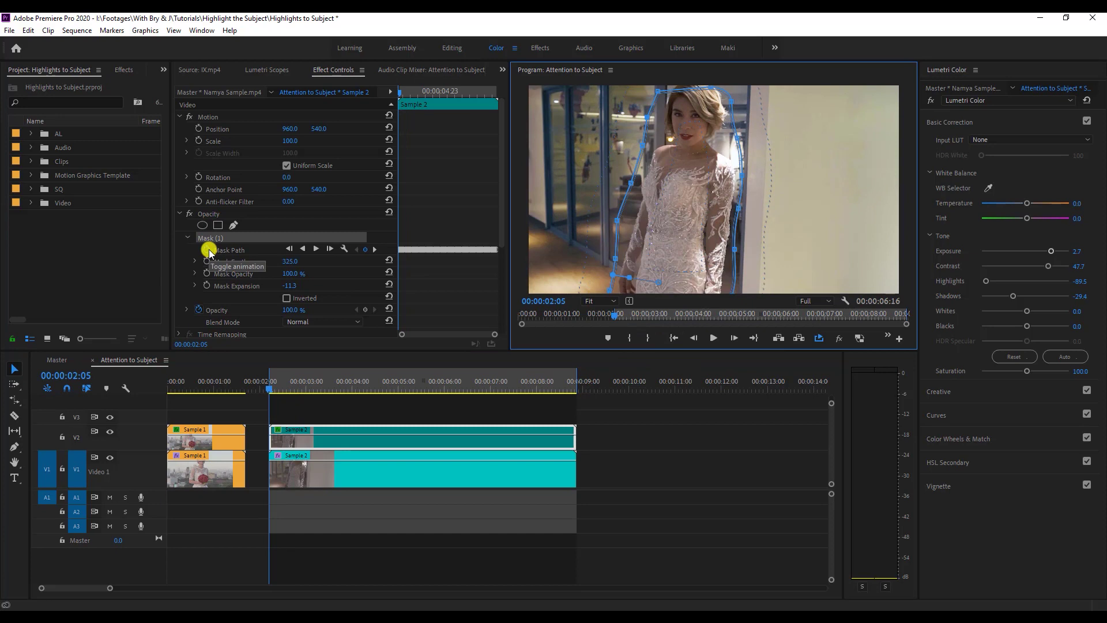
pyautogui.click(209, 250)
pyautogui.press('Return')
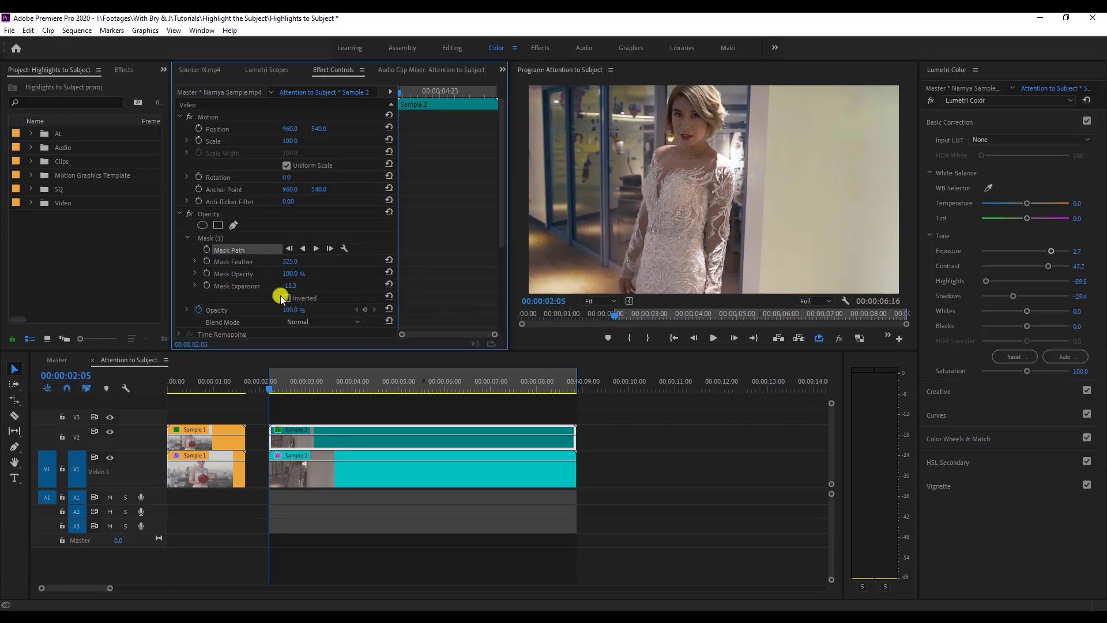
# Step: Keyframe the upper Sample 2 mask's path by repositioning it over the bride at successive frames up to 00:00:07:05
pyautogui.moveTo(398, 92)
pyautogui.mouseDown()
pyautogui.moveTo(410, 106)
pyautogui.moveTo(406, 91)
pyautogui.moveTo(415, 93)
pyautogui.mouseUp()
pyautogui.moveTo(683, 183); pyautogui.dragTo(687, 183)
pyautogui.moveTo(416, 92); pyautogui.dragTo(423, 93)
pyautogui.moveTo(699, 196); pyautogui.dragTo(711, 196)
pyautogui.moveTo(434, 93); pyautogui.dragTo(439, 93)
pyautogui.moveTo(707, 195)
pyautogui.mouseDown()
pyautogui.moveTo(695, 196)
pyautogui.moveTo(740, 186)
pyautogui.moveTo(689, 207)
pyautogui.mouseUp()
pyautogui.moveTo(438, 93)
pyautogui.mouseDown()
pyautogui.moveTo(424, 105)
pyautogui.moveTo(455, 94)
pyautogui.mouseUp()
pyautogui.moveTo(692, 180); pyautogui.dragTo(706, 180)
pyautogui.moveTo(458, 92); pyautogui.dragTo(466, 93)
pyautogui.moveTo(714, 180); pyautogui.dragTo(694, 181)
pyautogui.moveTo(465, 93); pyautogui.dragTo(473, 93)
pyautogui.moveTo(640, 149); pyautogui.dragTo(616, 149)
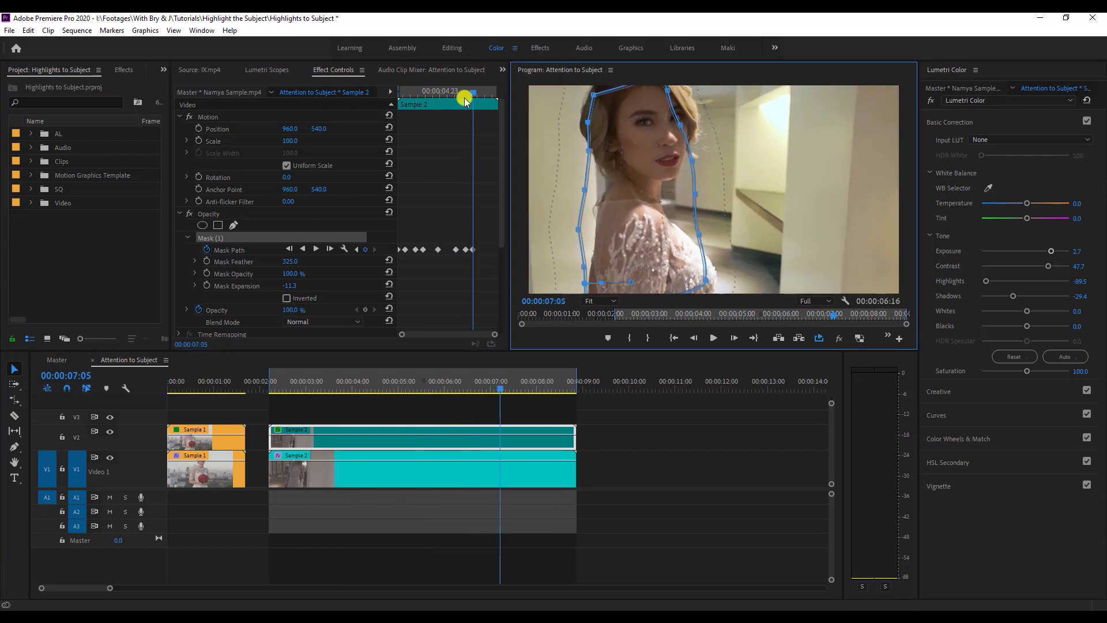
# Step: Reshape and reposition the upper Sample 2 mask around the bride's head and shoulders at 00:00:07:17 and 00:00:08:04
pyautogui.moveTo(472, 93); pyautogui.dragTo(481, 94)
pyautogui.moveTo(584, 121); pyautogui.dragTo(561, 113)
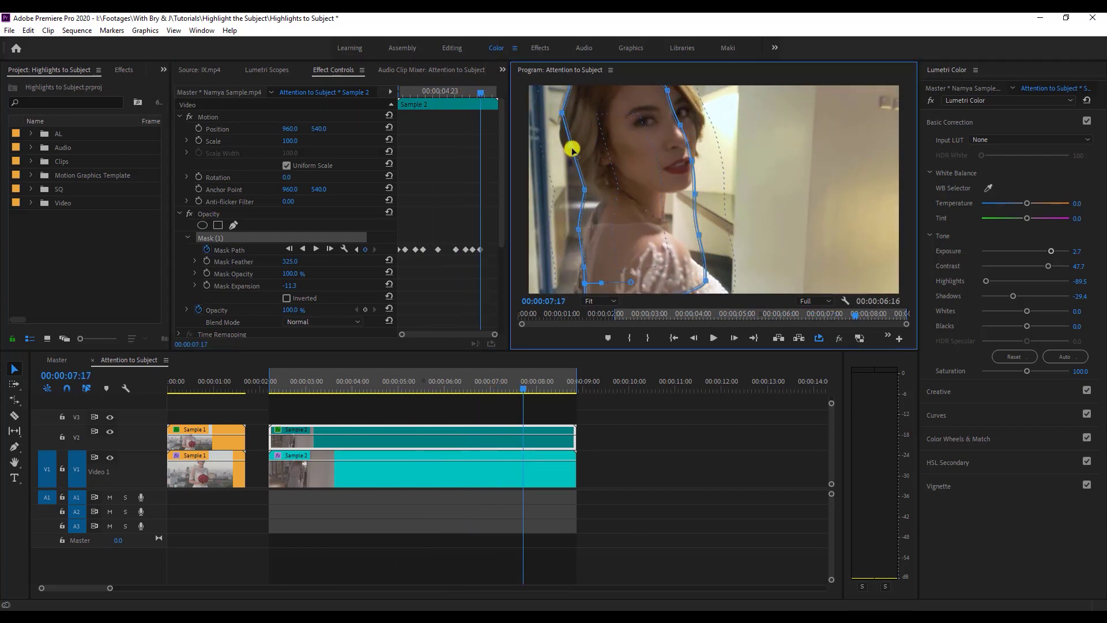
pyautogui.moveTo(724, 291); pyautogui.dragTo(736, 295)
pyautogui.moveTo(480, 94); pyautogui.dragTo(487, 96)
pyautogui.moveTo(640, 175); pyautogui.dragTo(682, 178)
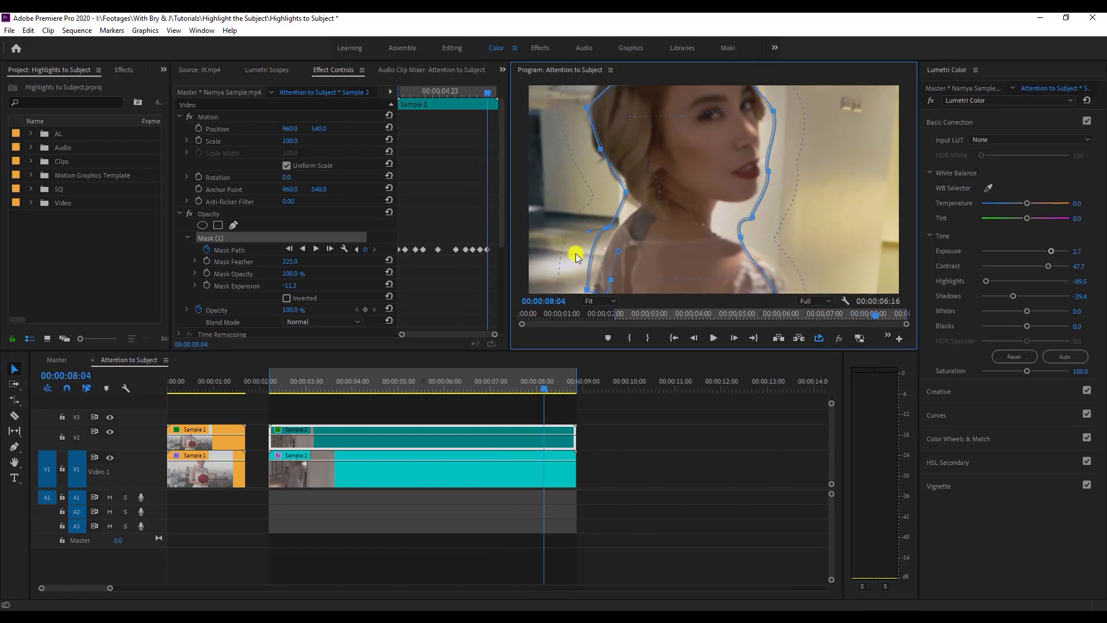
# Step: Shift the upper Sample 2 mask to follow the bride's turning head at 00:00:08:07 and 00:00:08:13
pyautogui.moveTo(487, 94); pyautogui.dragTo(489, 94)
pyautogui.moveTo(685, 208); pyautogui.dragTo(714, 206)
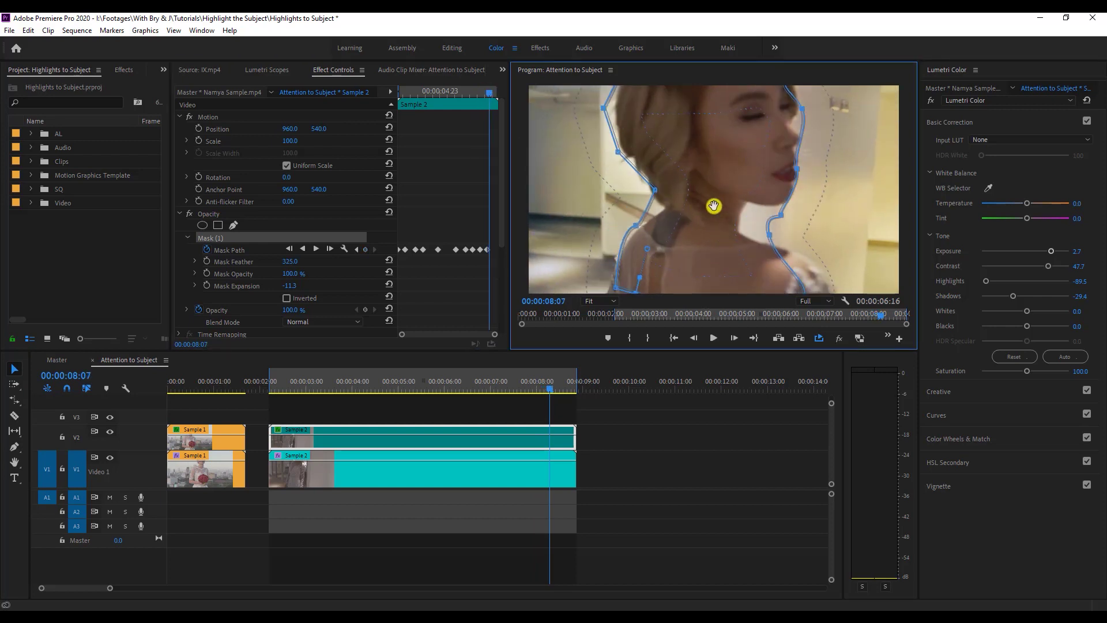
pyautogui.moveTo(494, 95); pyautogui.dragTo(493, 93)
pyautogui.moveTo(719, 202); pyautogui.dragTo(781, 202)
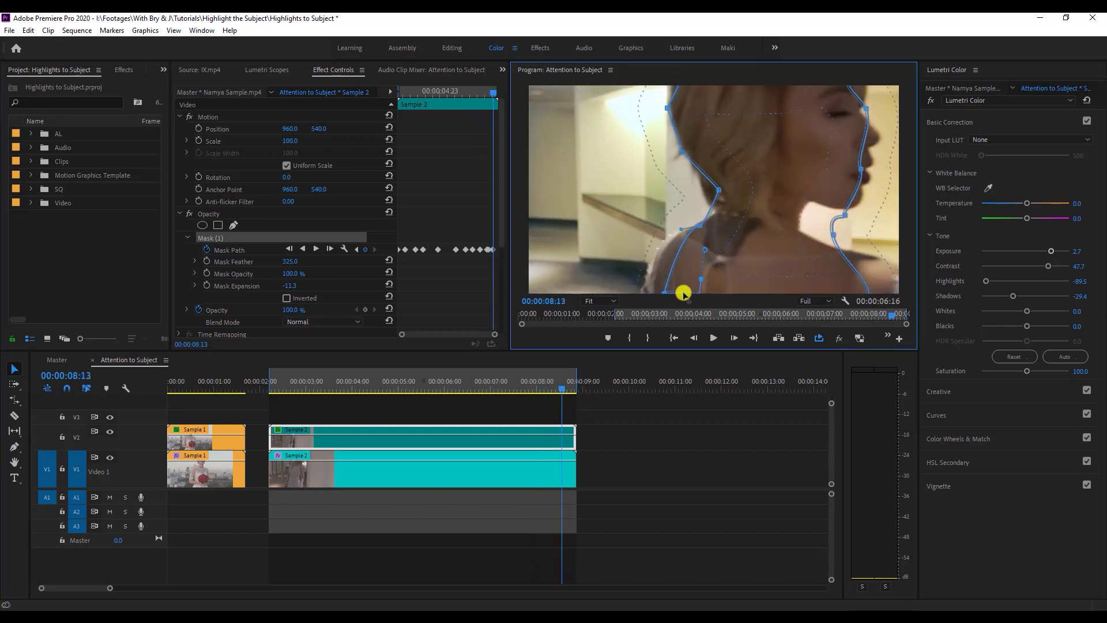
# Step: Play Sample 2 from its start at 00:00:02:05 to review how the keyframed mask follows the bride
pyautogui.moveTo(489, 94); pyautogui.dragTo(400, 151)
pyautogui.click(673, 338)
pyautogui.press('space')
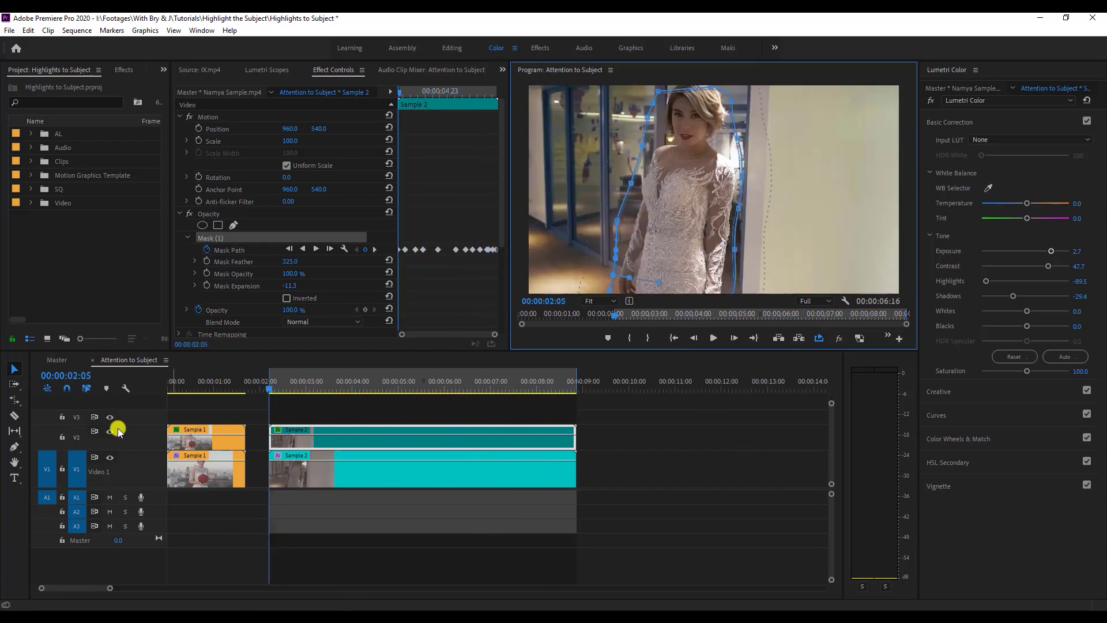
# Step: Play the raw Sample 2 footage with track V2 hidden and the lower clip's Lumetri Color effect turned off, and return to the start
pyautogui.click(110, 431)
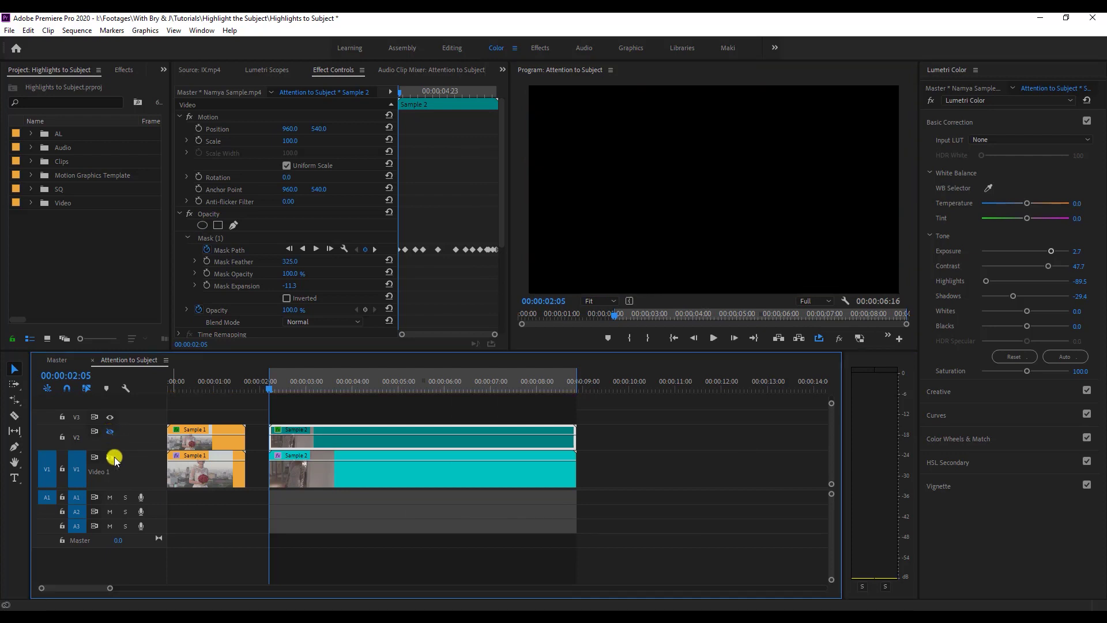
pyautogui.click(323, 470)
pyautogui.click(192, 275)
pyautogui.press('space')
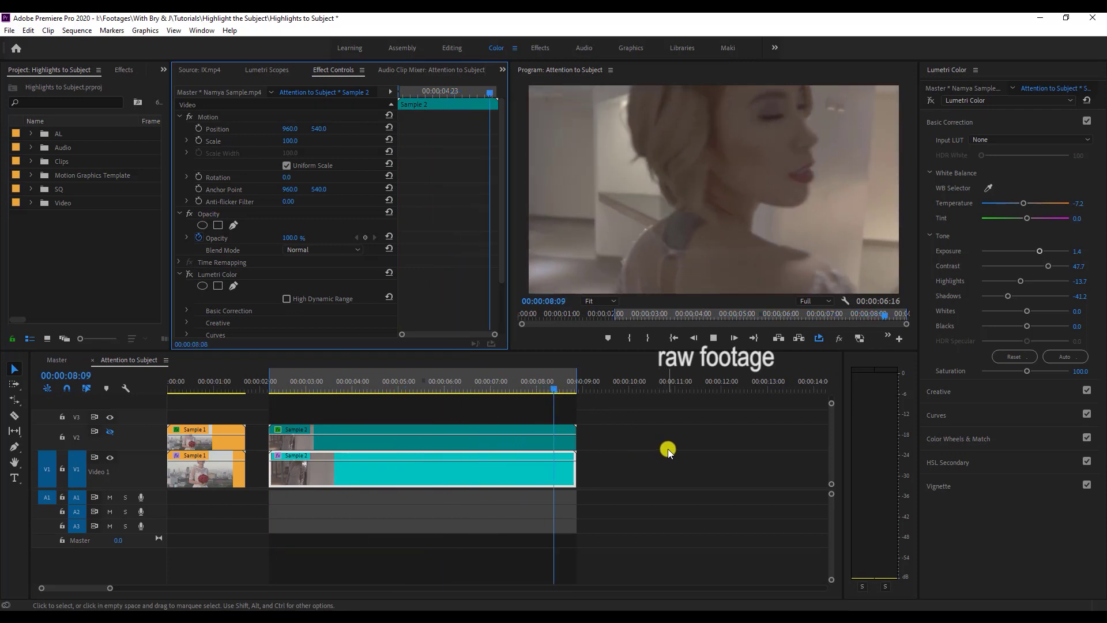
pyautogui.press('space')
pyautogui.click(675, 338)
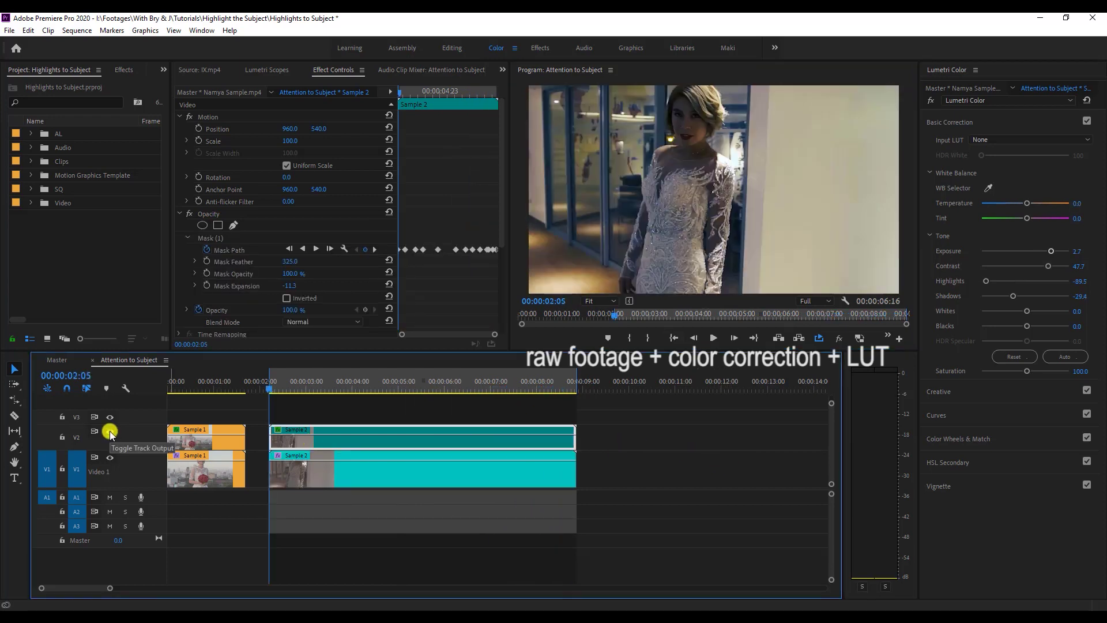
# Step: Show track V2 again and play the final Sample 2 result, enlarging the program monitor and restoring the layout after playback
pyautogui.click(110, 431)
pyautogui.press('space')
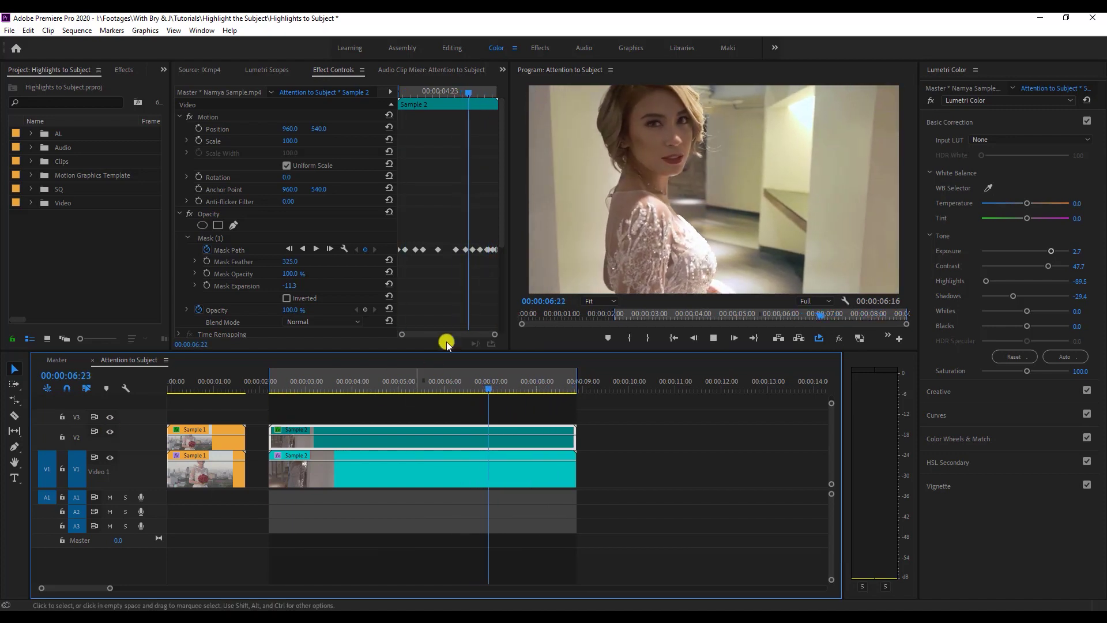
pyautogui.press('`')
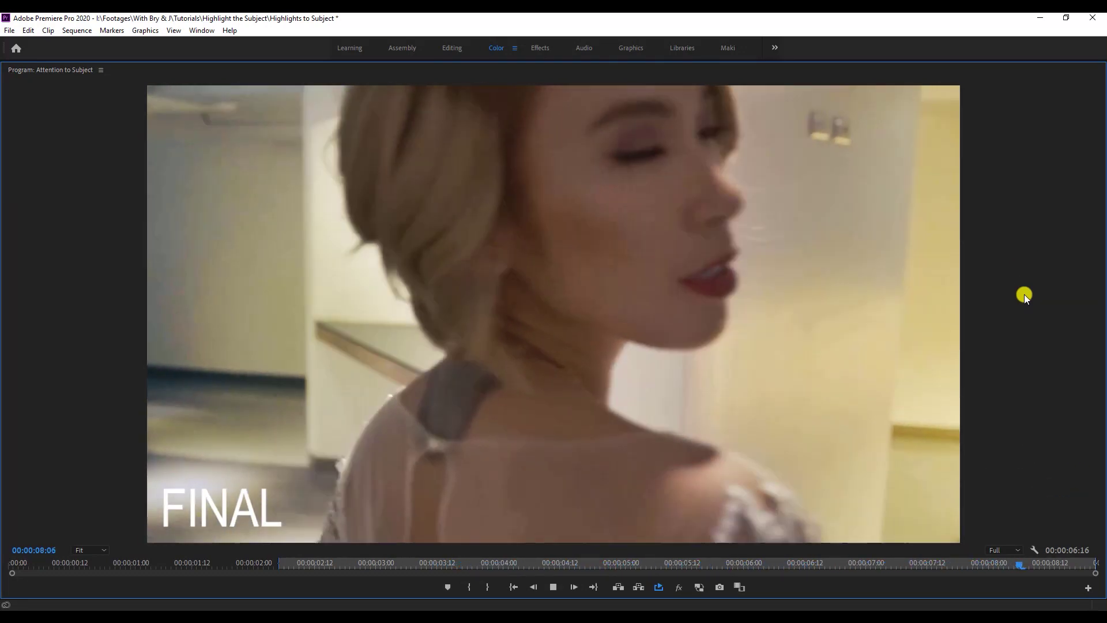
pyautogui.press('space')
pyautogui.press('`')
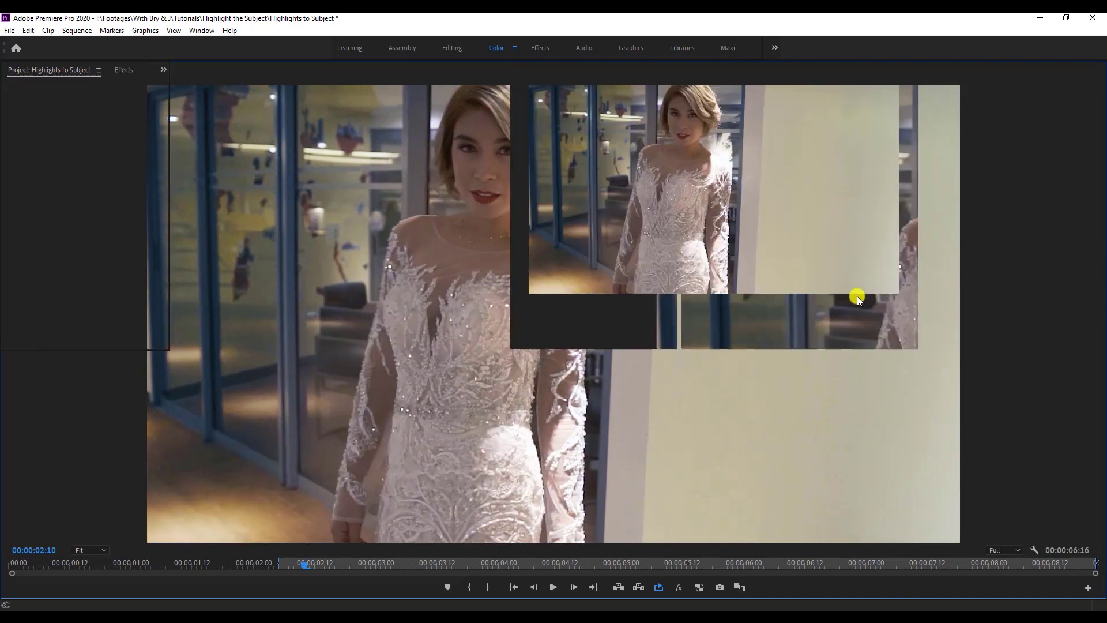